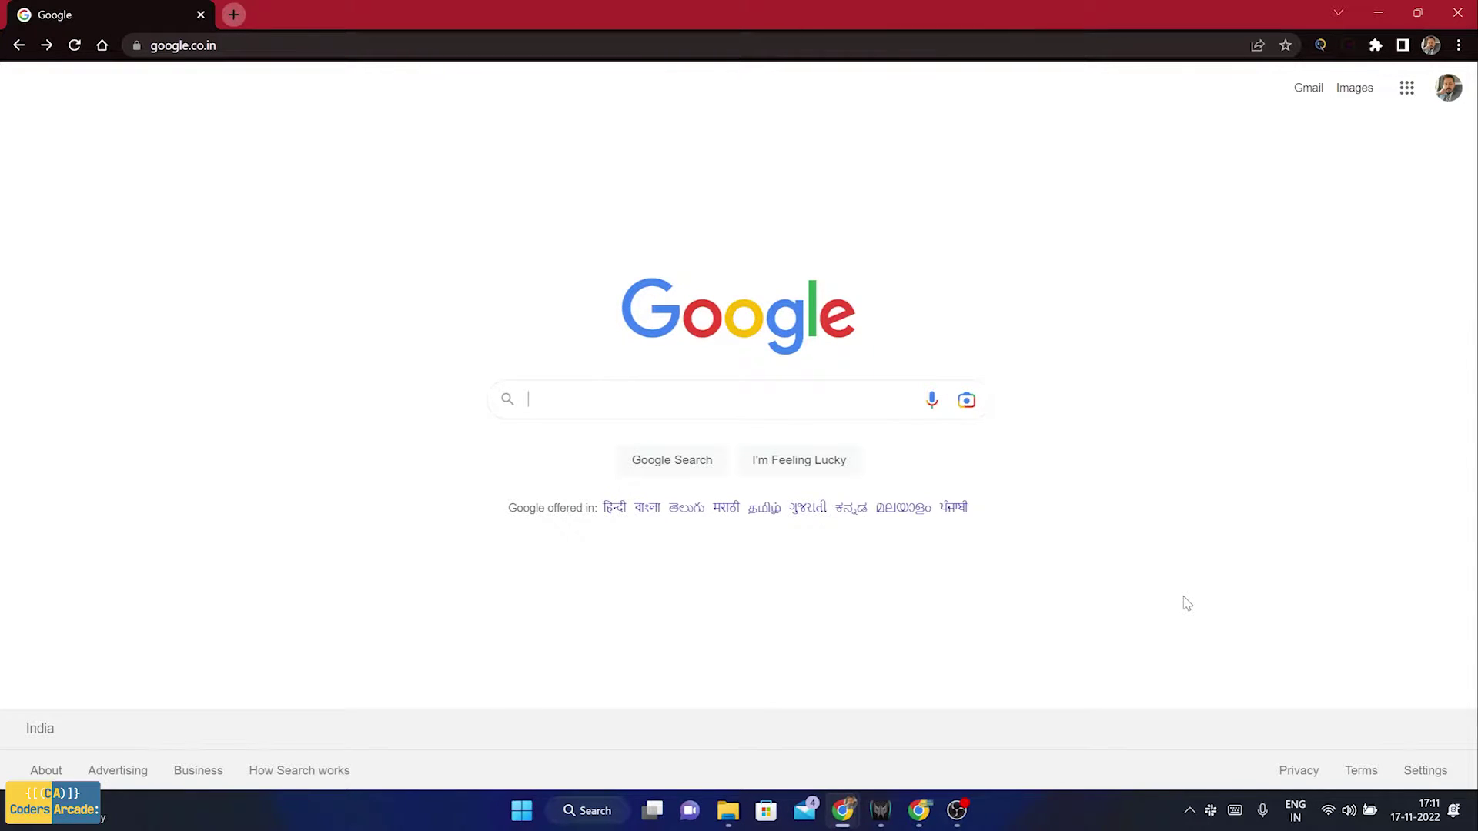
Rerun the 'apache tomcat' Google search from history and open the Apache Tomcat® - Welcome! result
left_click(656, 397)
left_click(638, 434)
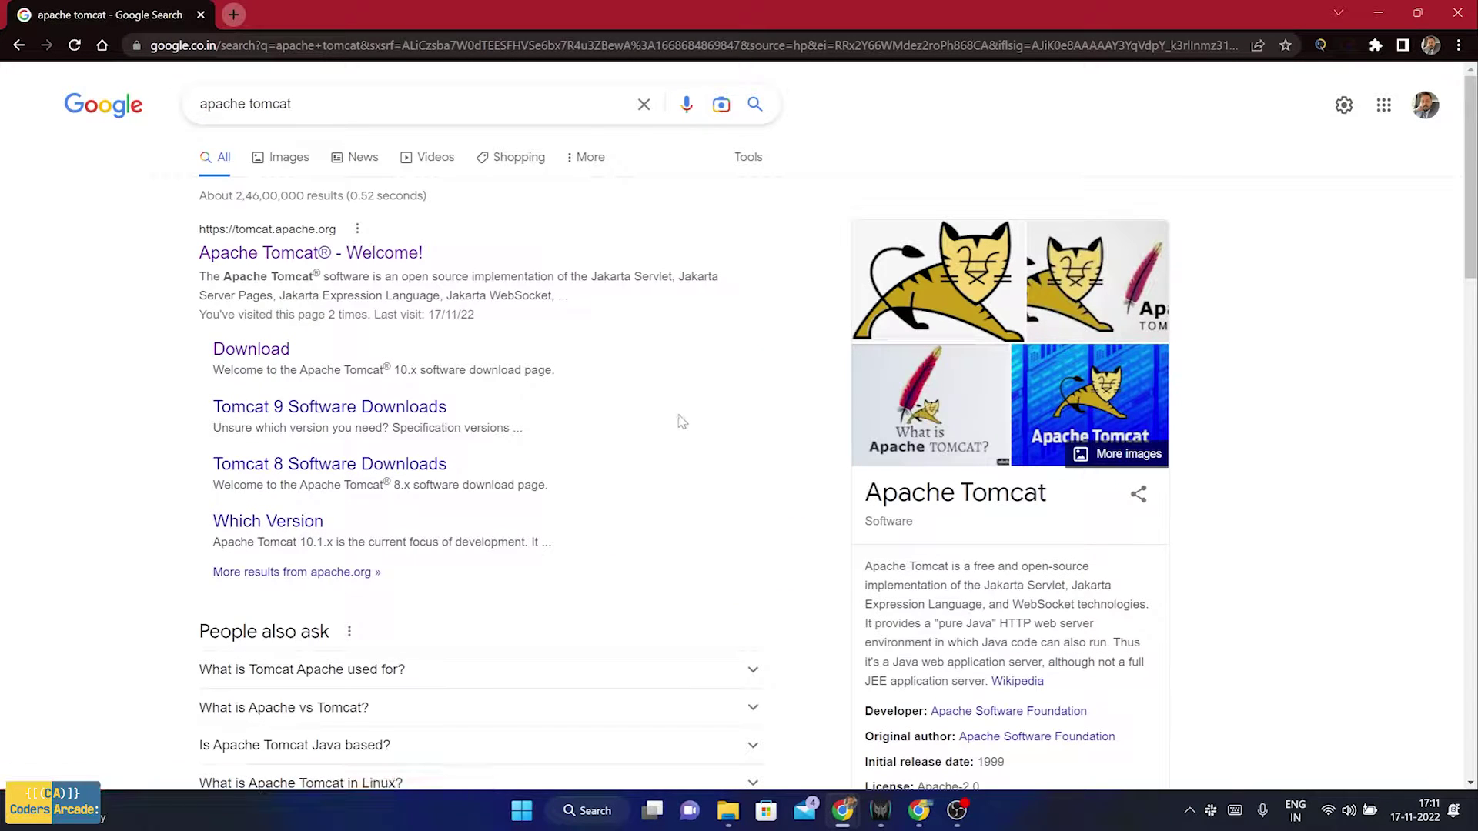
left_click(261, 259)
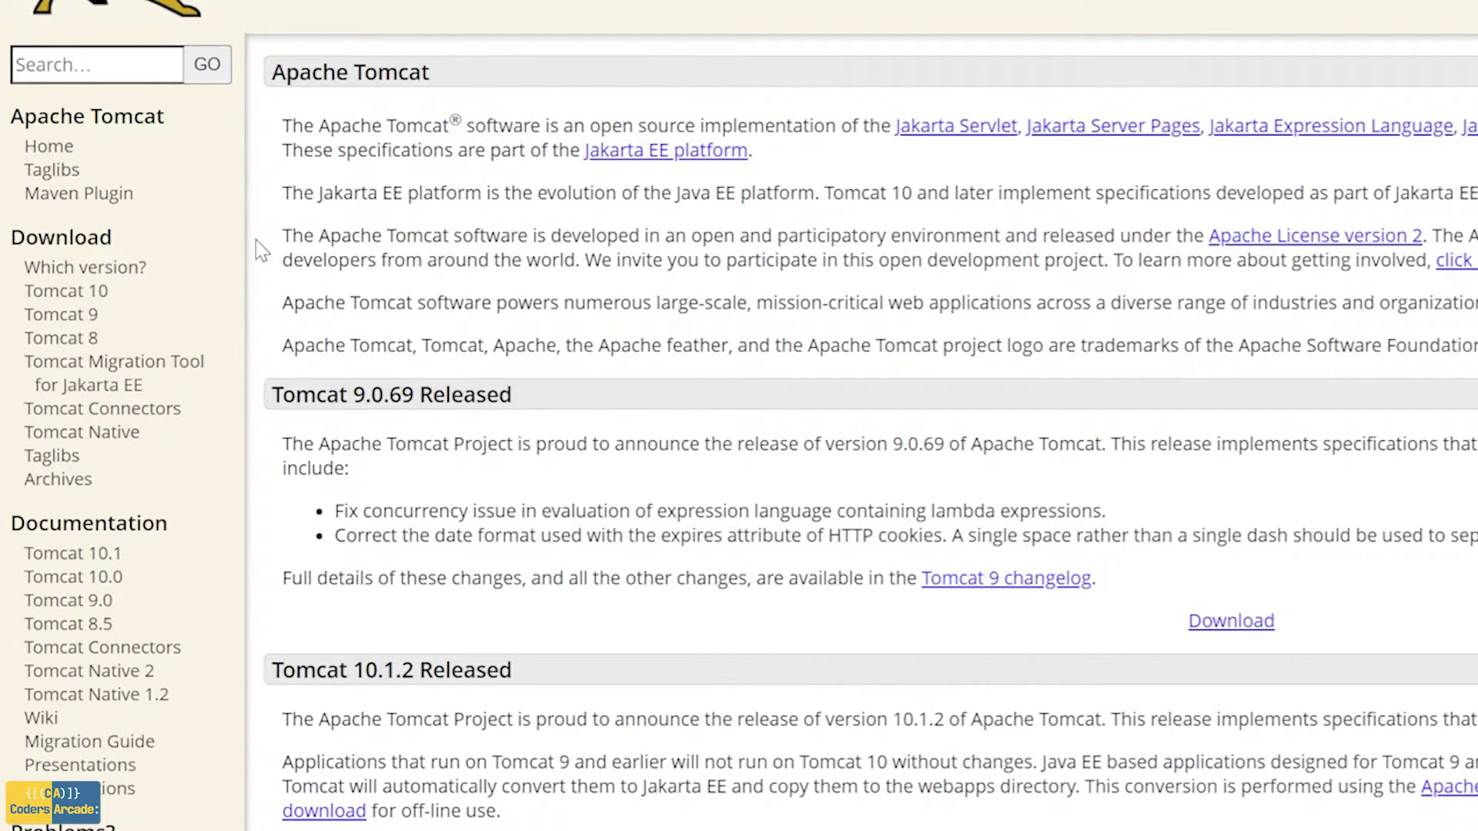
Go to the Tomcat 10 downloads page and scroll to the 10.0.27 Binary Distributions
left_click(124, 301)
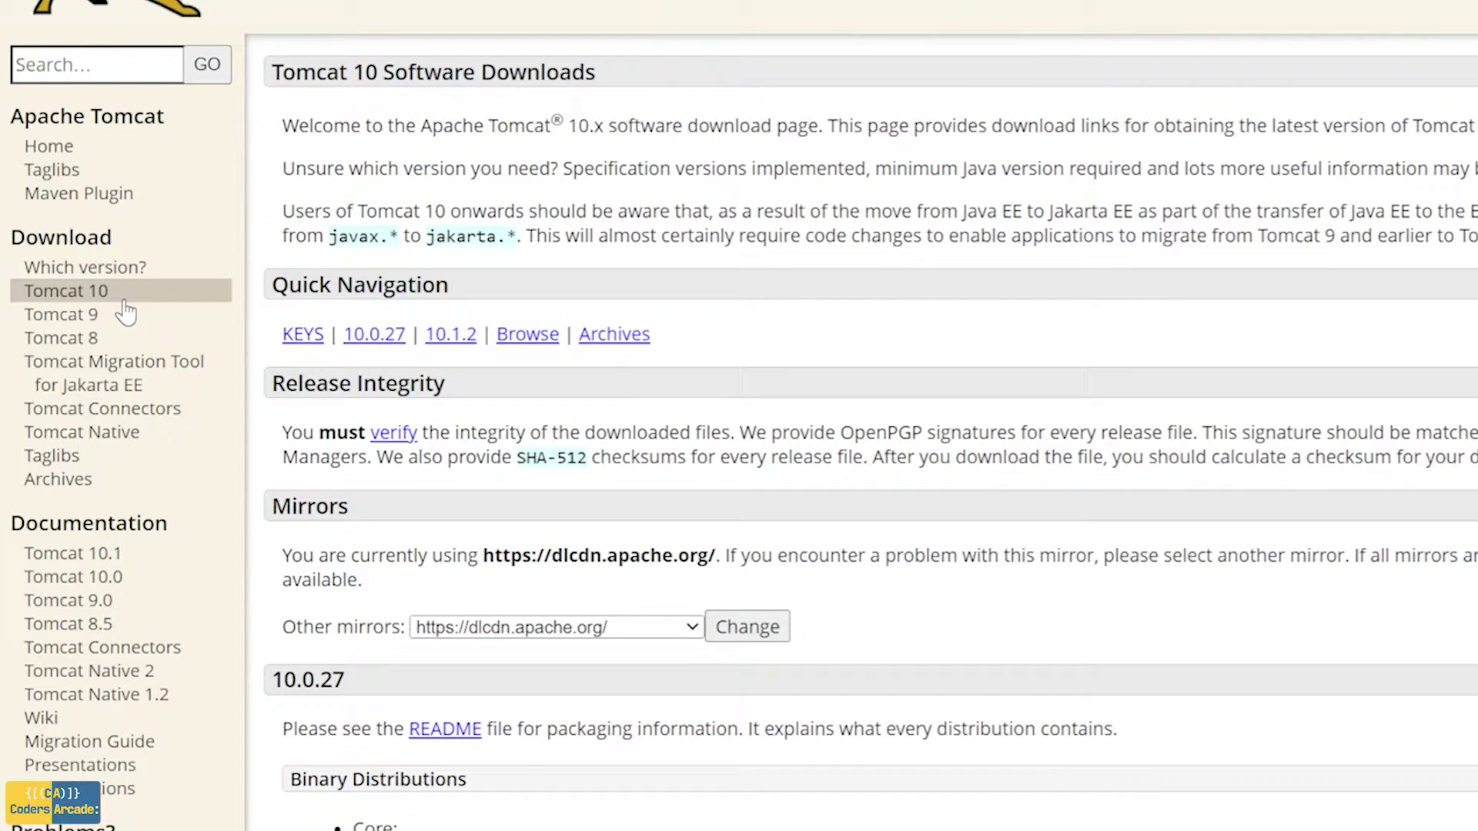
scroll(1370, 531, "down", 5)
scroll(1374, 557, "down", 2)
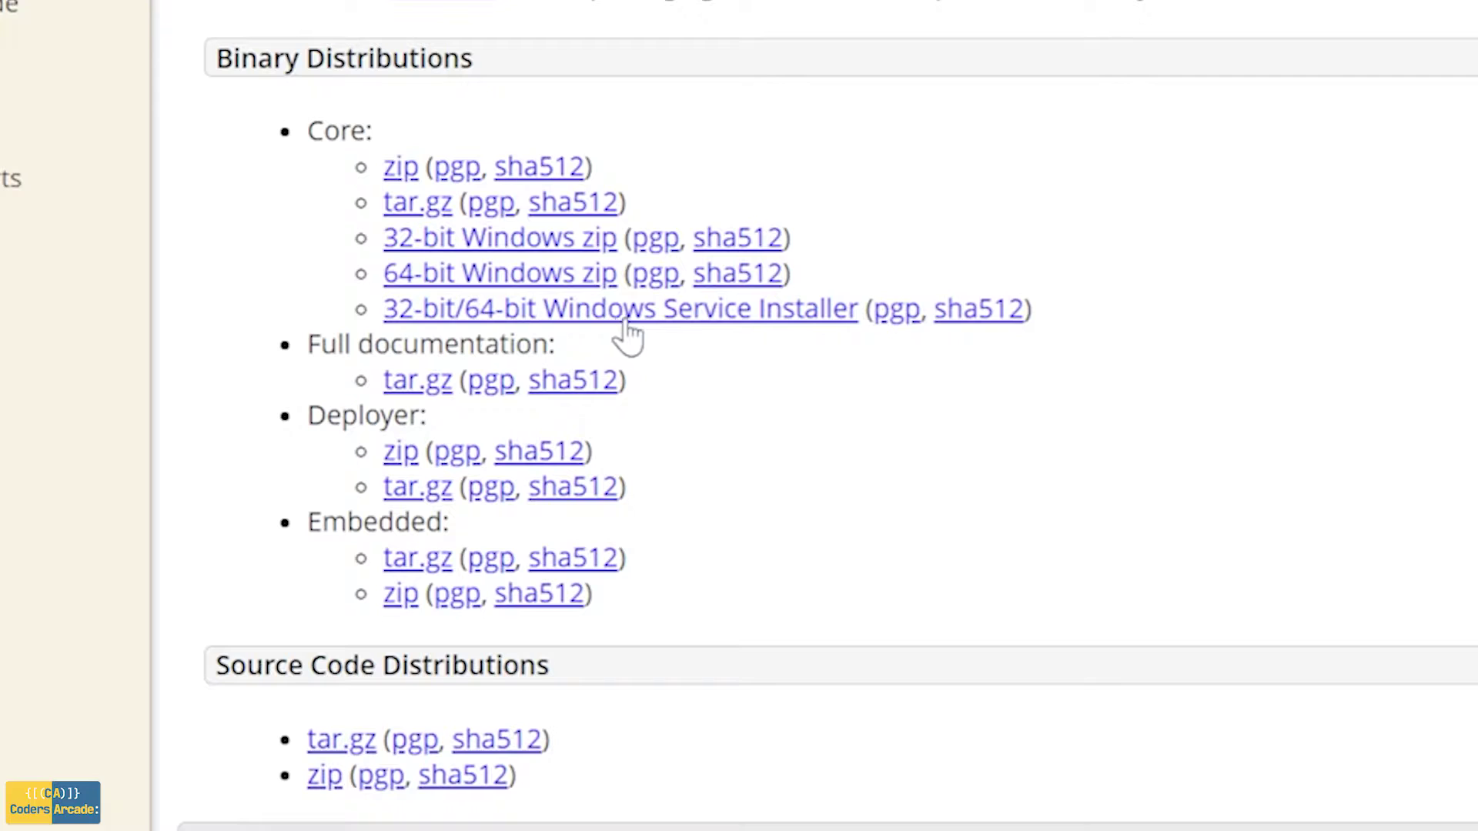
Save apache-tomcat-10.0.27.exe to the Desktop, then minimise Chrome and centre the installer icon
left_click(698, 322)
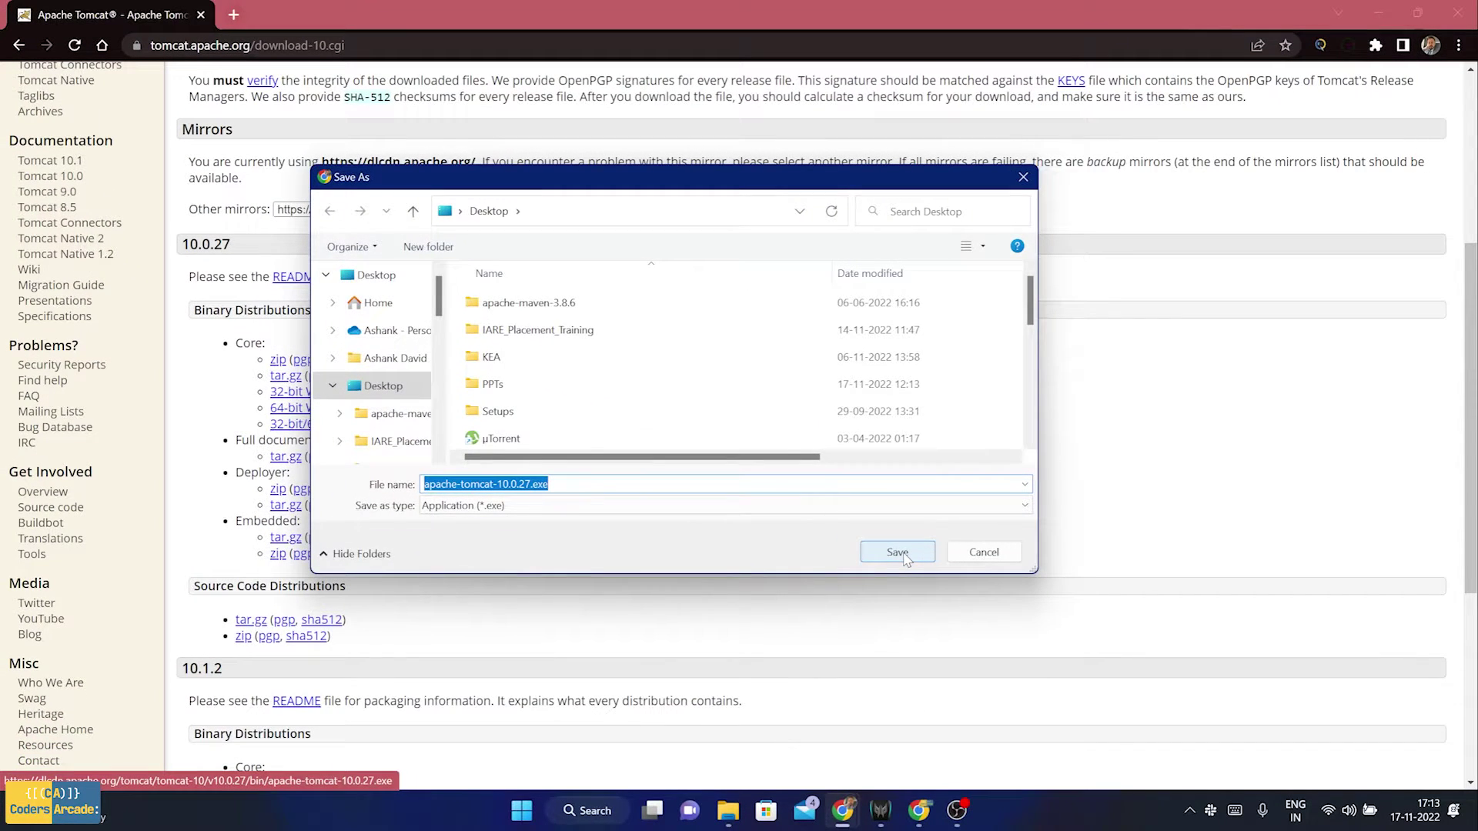
left_click_drag(732, 189, 761, 225)
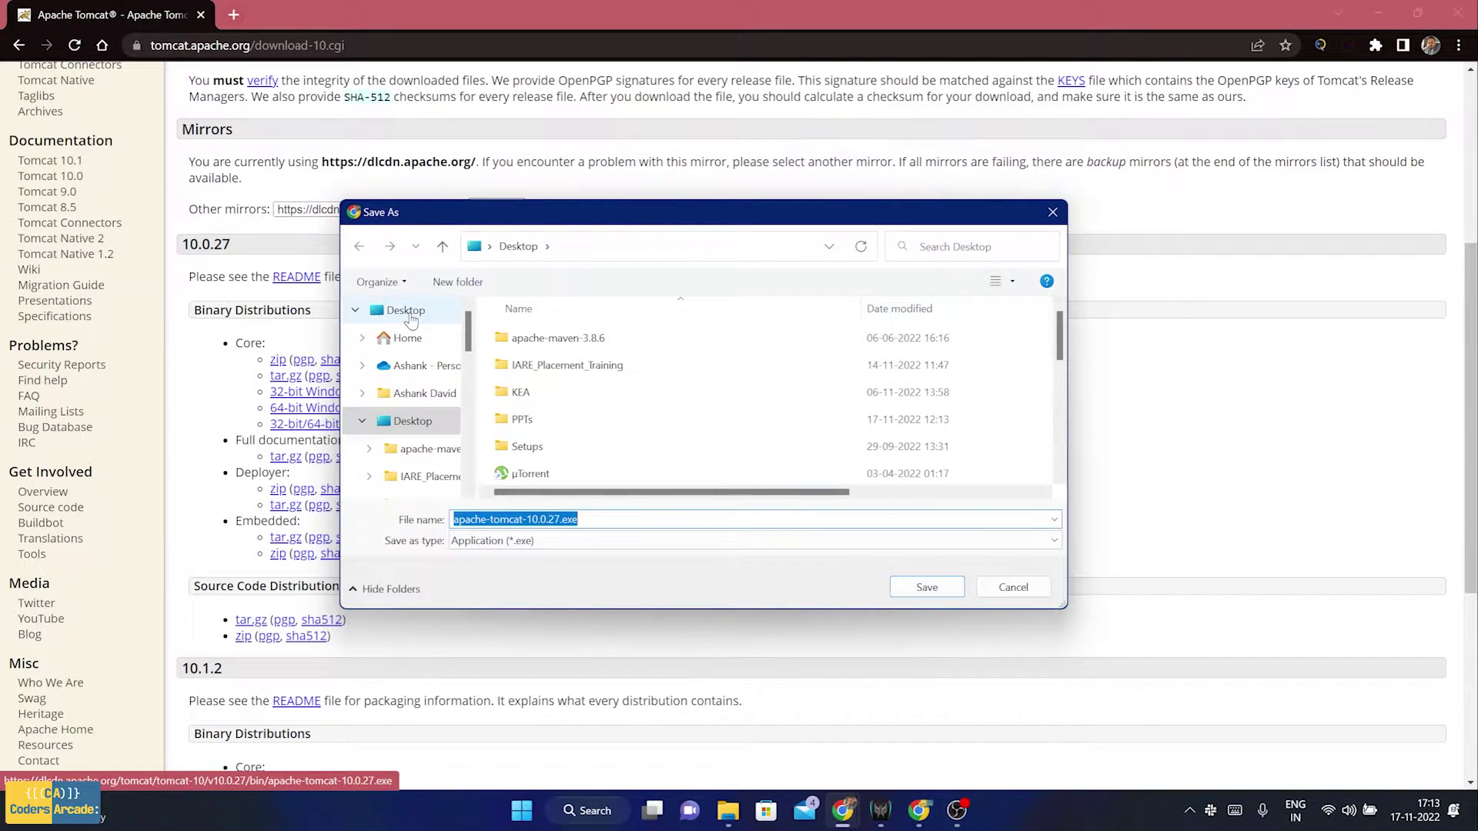
left_click(913, 595)
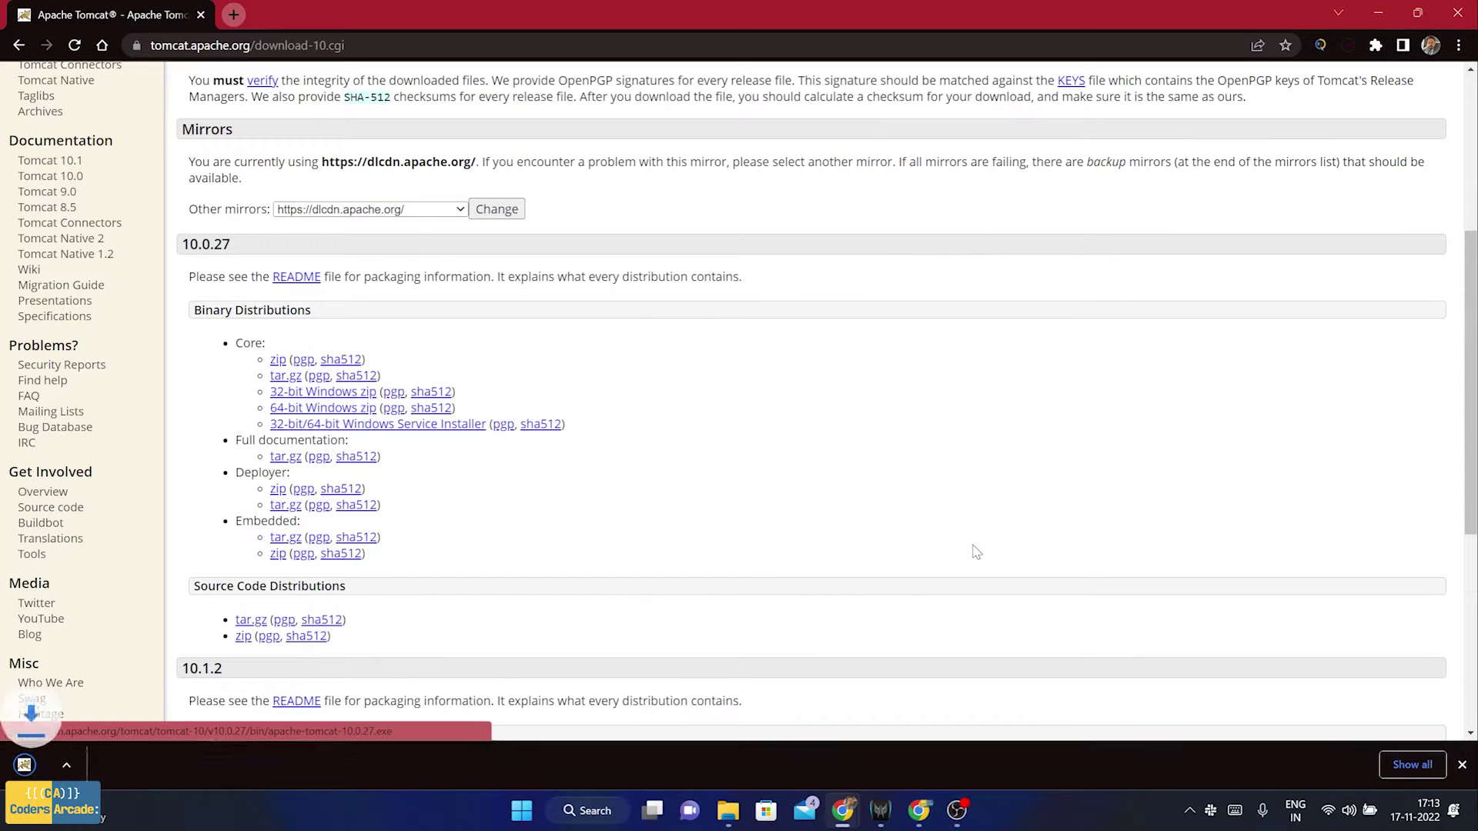
left_click(1378, 13)
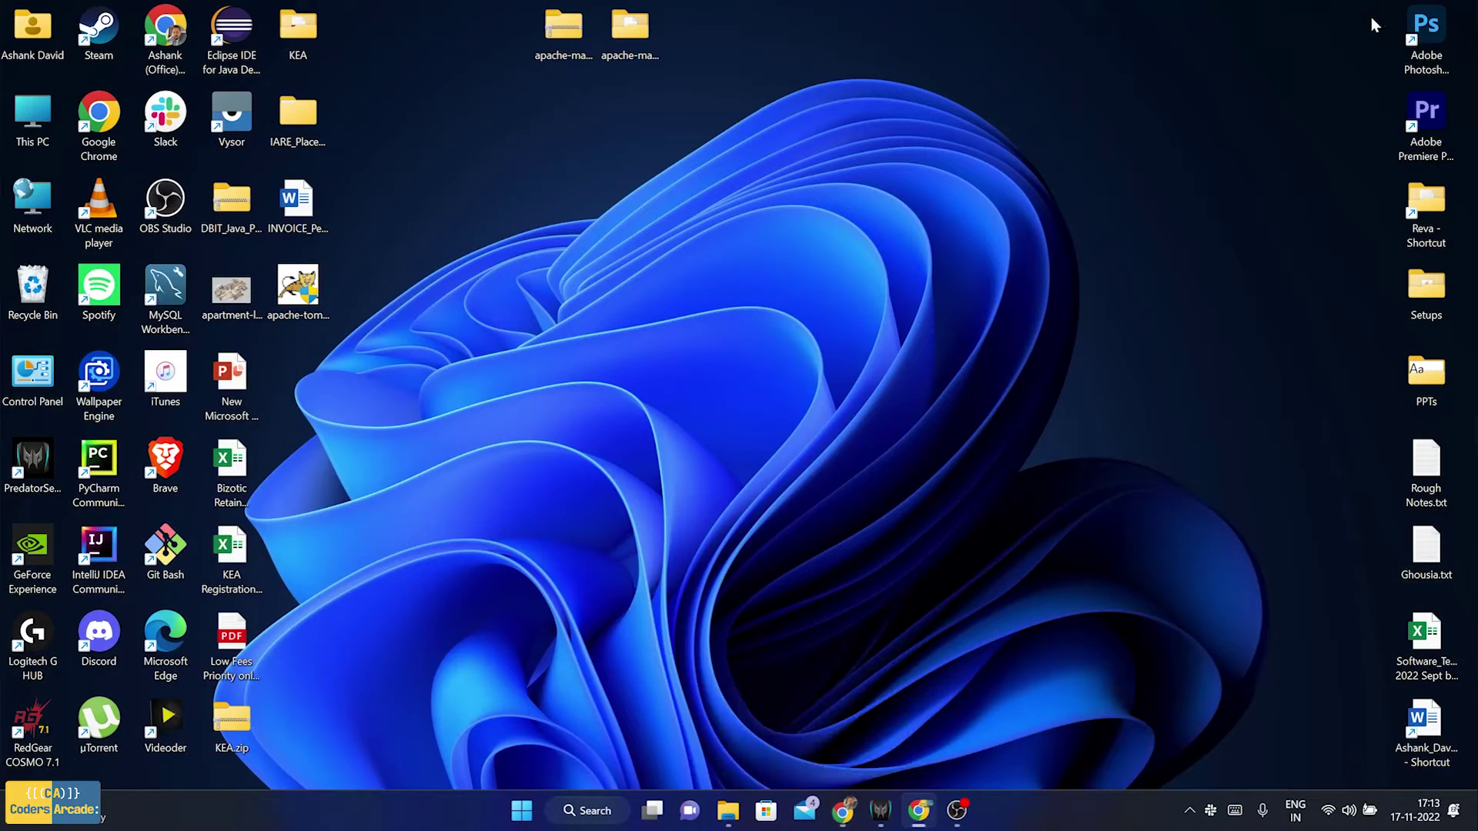
left_click_drag(302, 279, 696, 377)
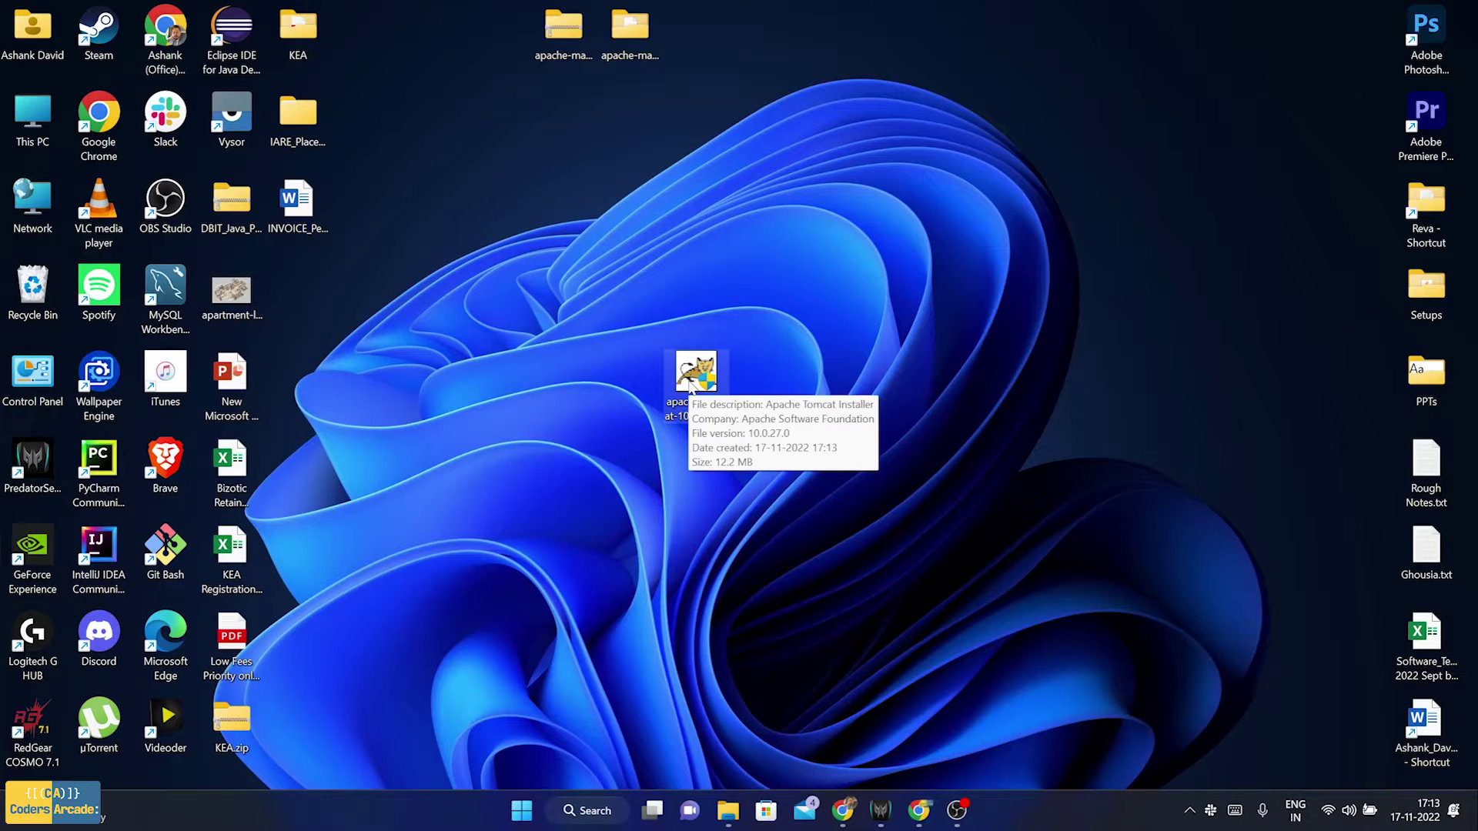
Run apache-tomcat-10.0.27.exe, pass the Welcome page and accept the Apache License
double_click(690, 385)
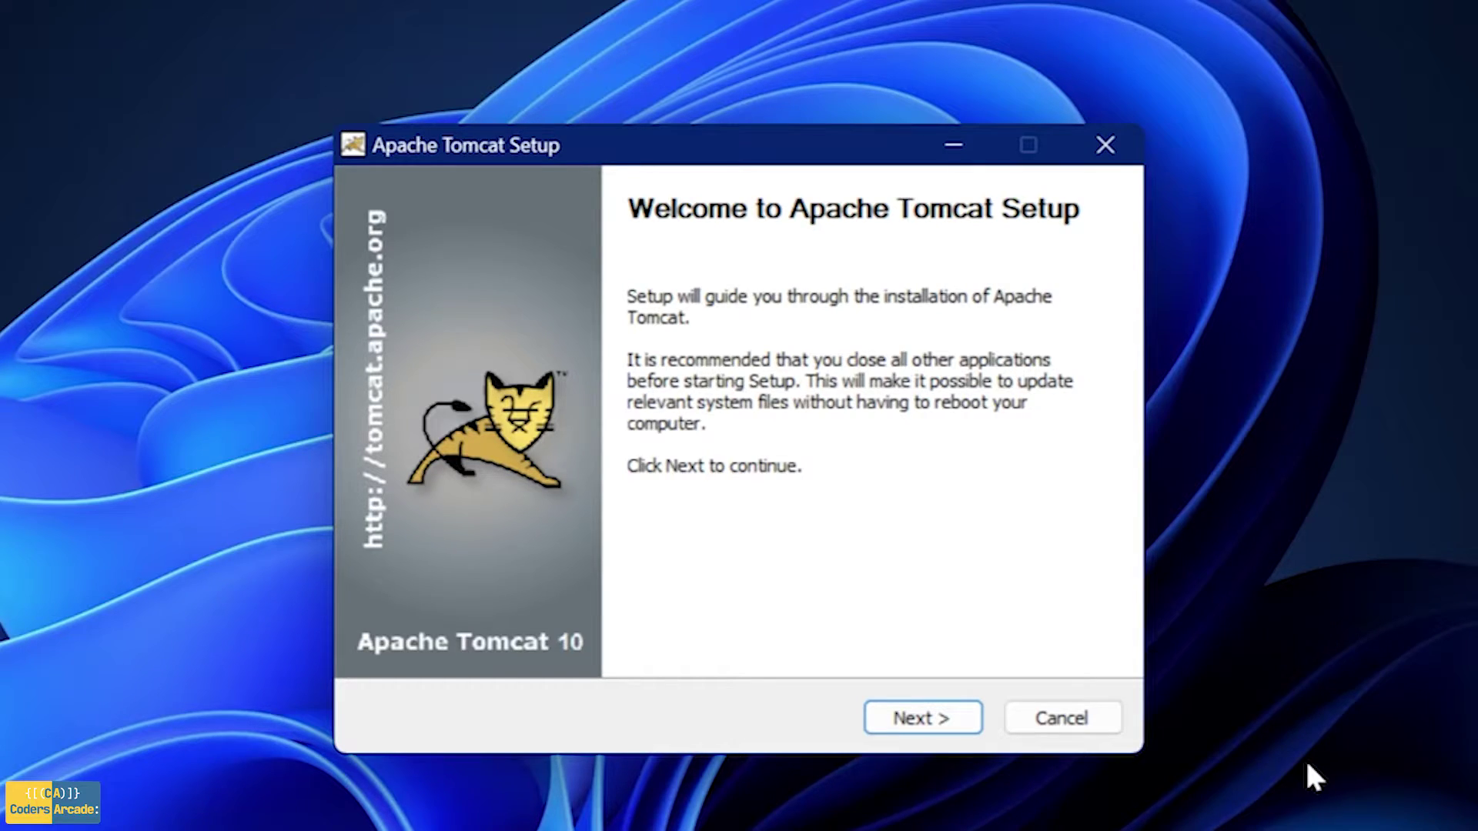
left_click(923, 719)
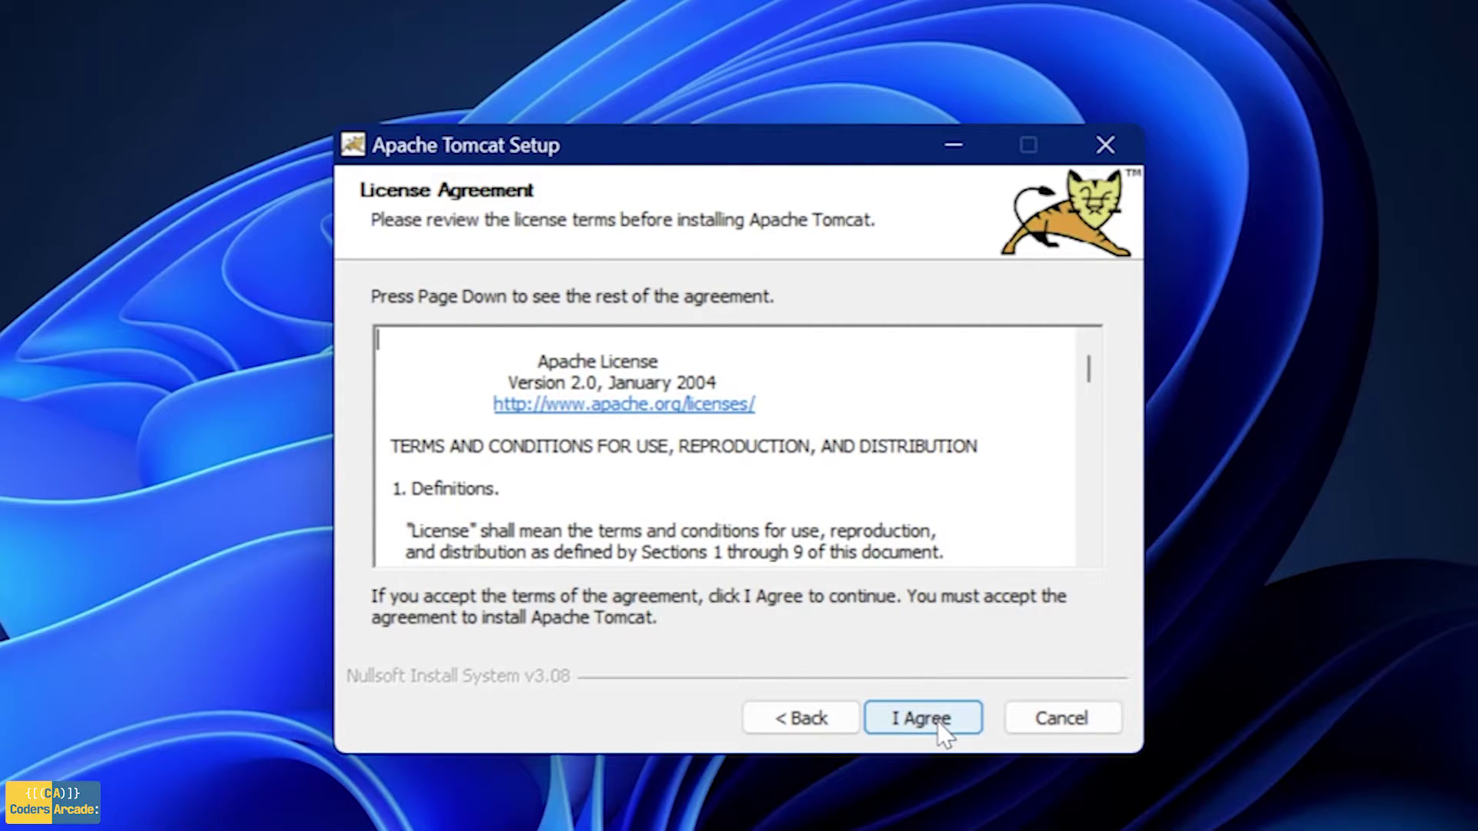
left_click(943, 725)
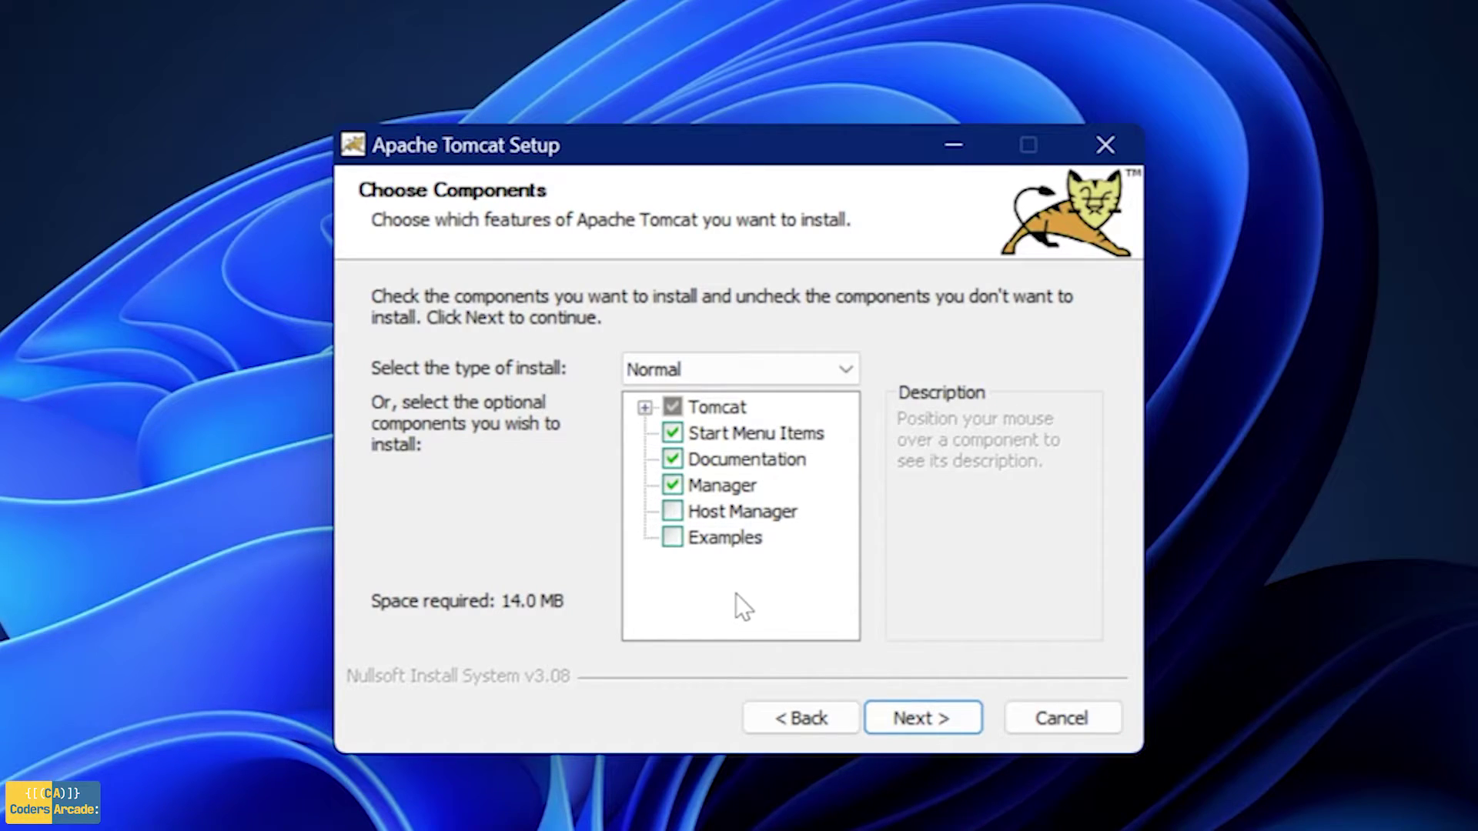
Tick Host Manager and Examples for a Custom 15.5 MB install and continue
left_click(670, 512)
left_click(671, 538)
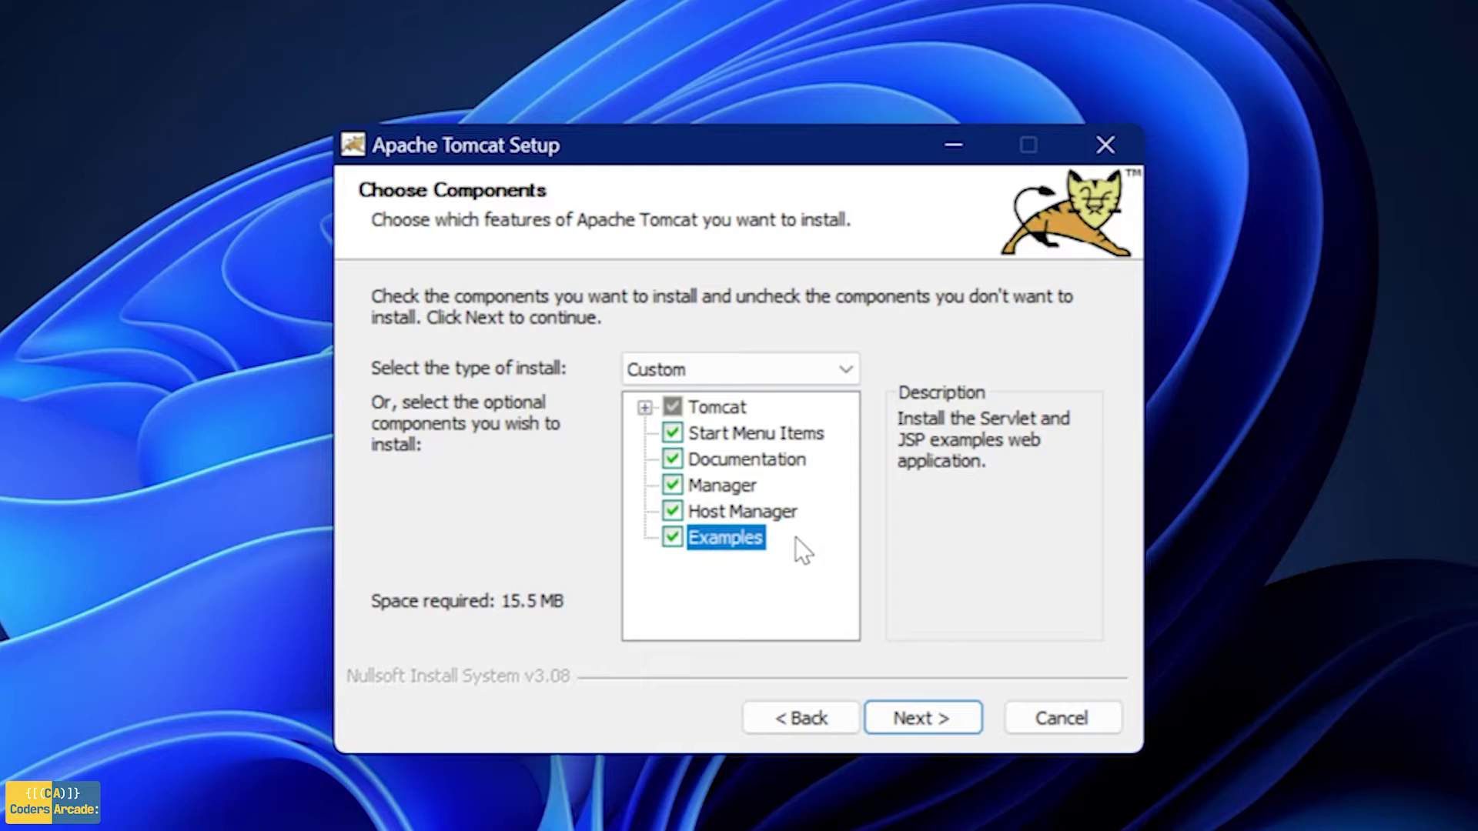
left_click(941, 717)
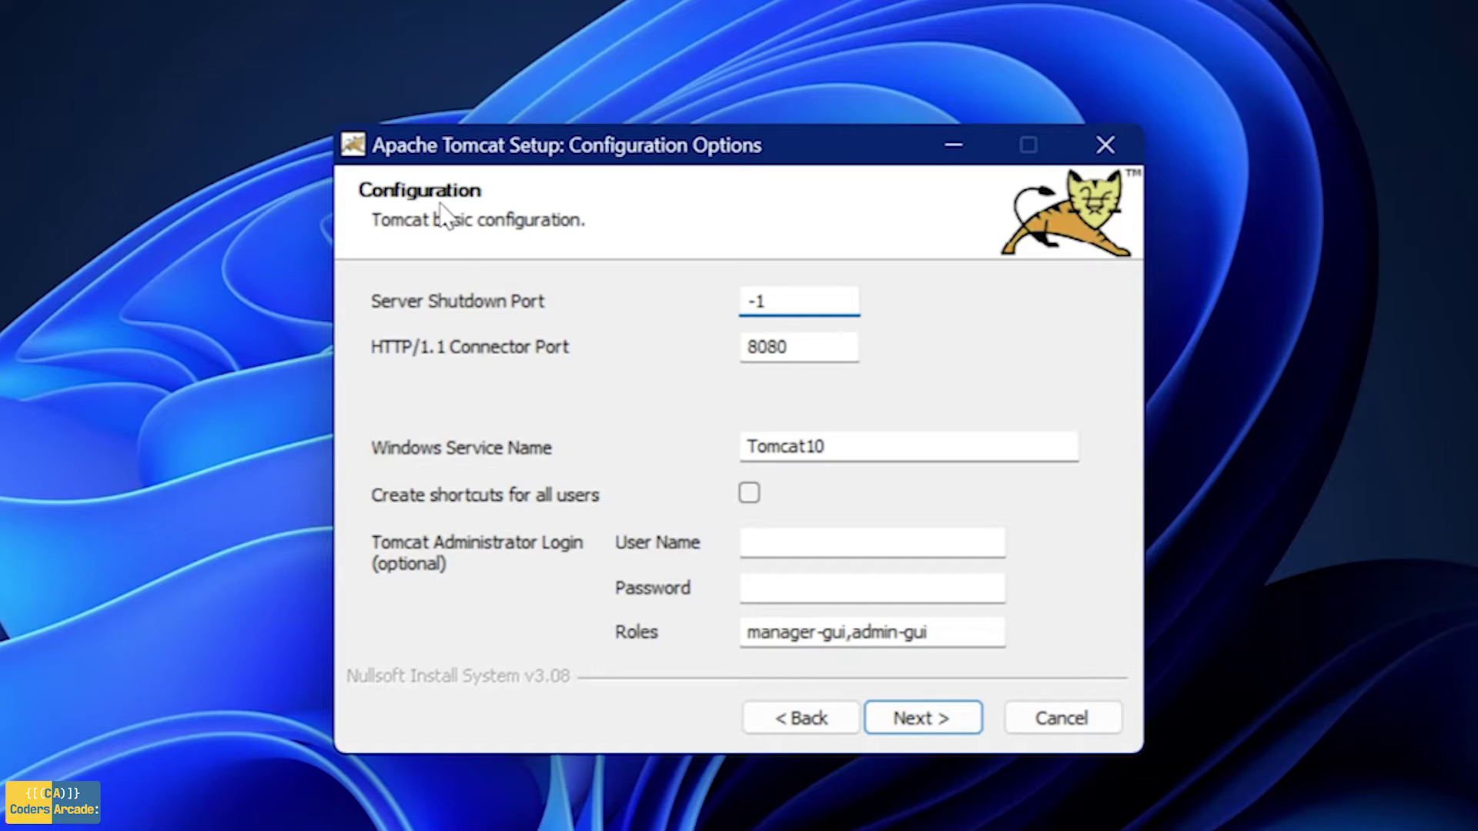
Review the shutdown port -1 and HTTP connector port 8080, leaving both unchanged
left_click_drag(792, 300, 722, 301)
left_click_drag(803, 333, 734, 334)
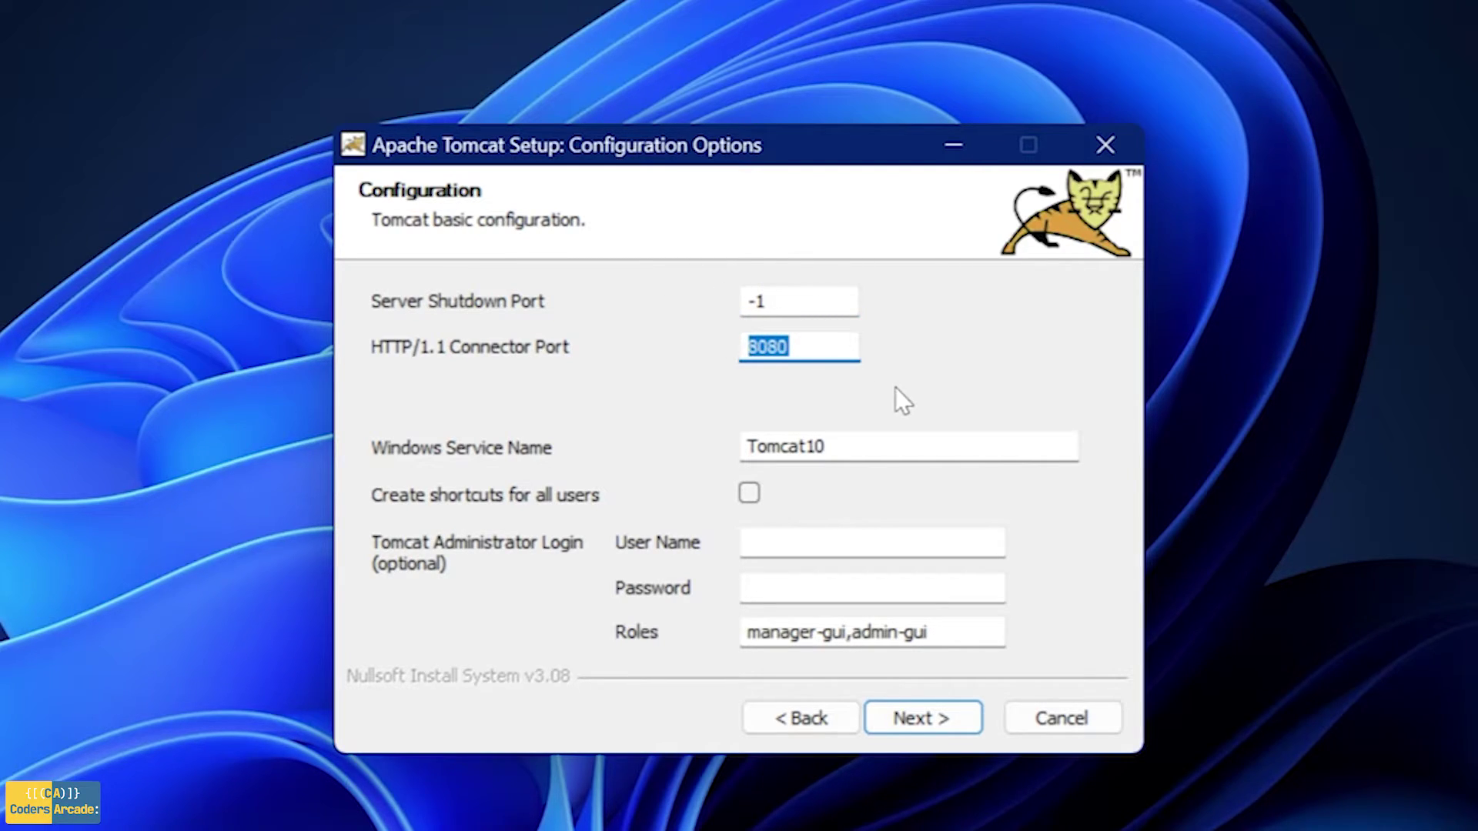
left_click(818, 351)
left_click_drag(815, 347, 737, 346)
left_click(815, 347)
left_click_drag(824, 347, 716, 335)
left_click(798, 339)
Confirm the Windows Service Name stays Tomcat10
left_click(861, 452)
left_click_drag(861, 452, 716, 454)
left_click(875, 455)
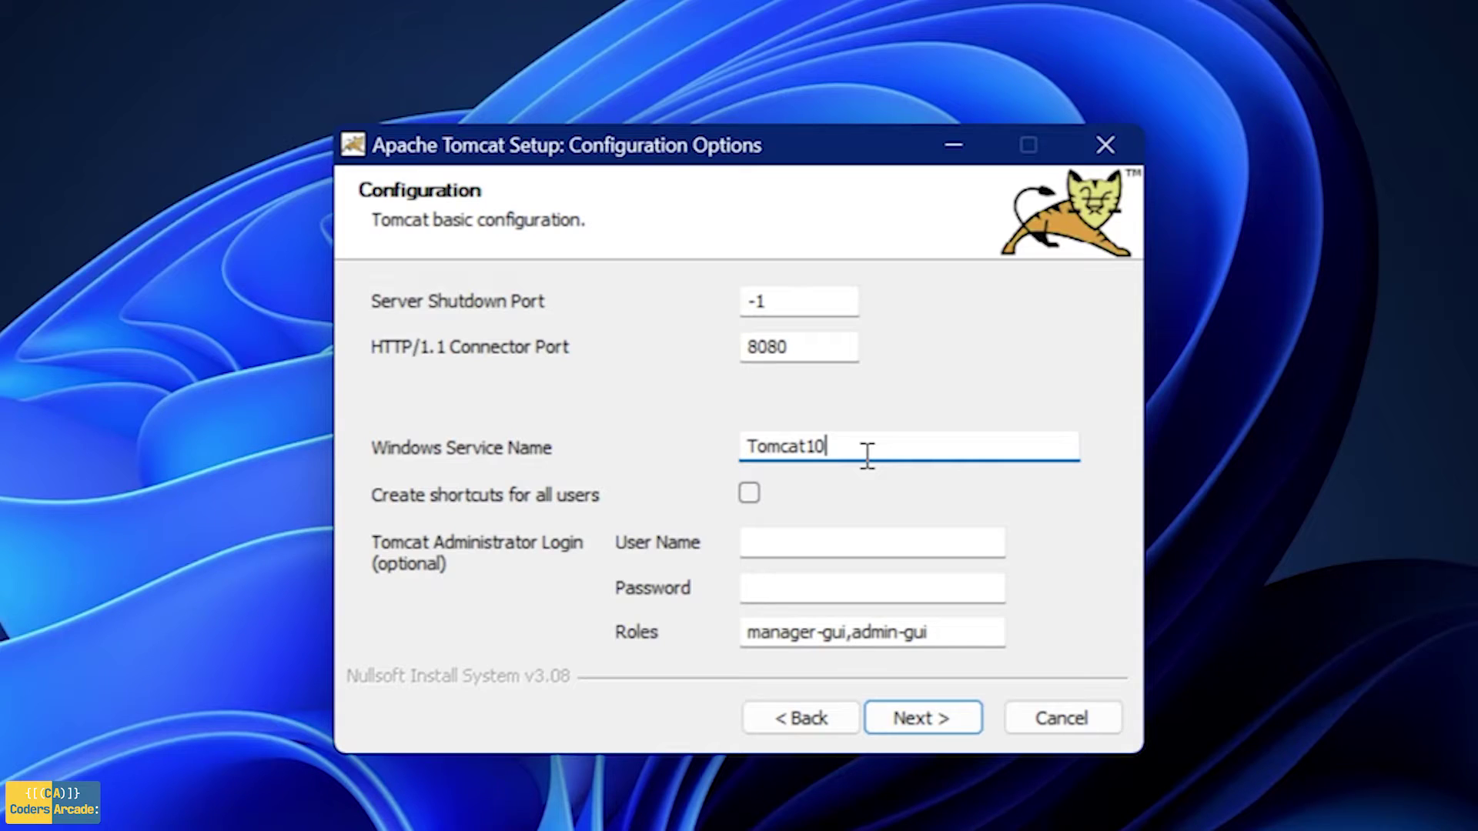
left_click_drag(852, 446, 732, 459)
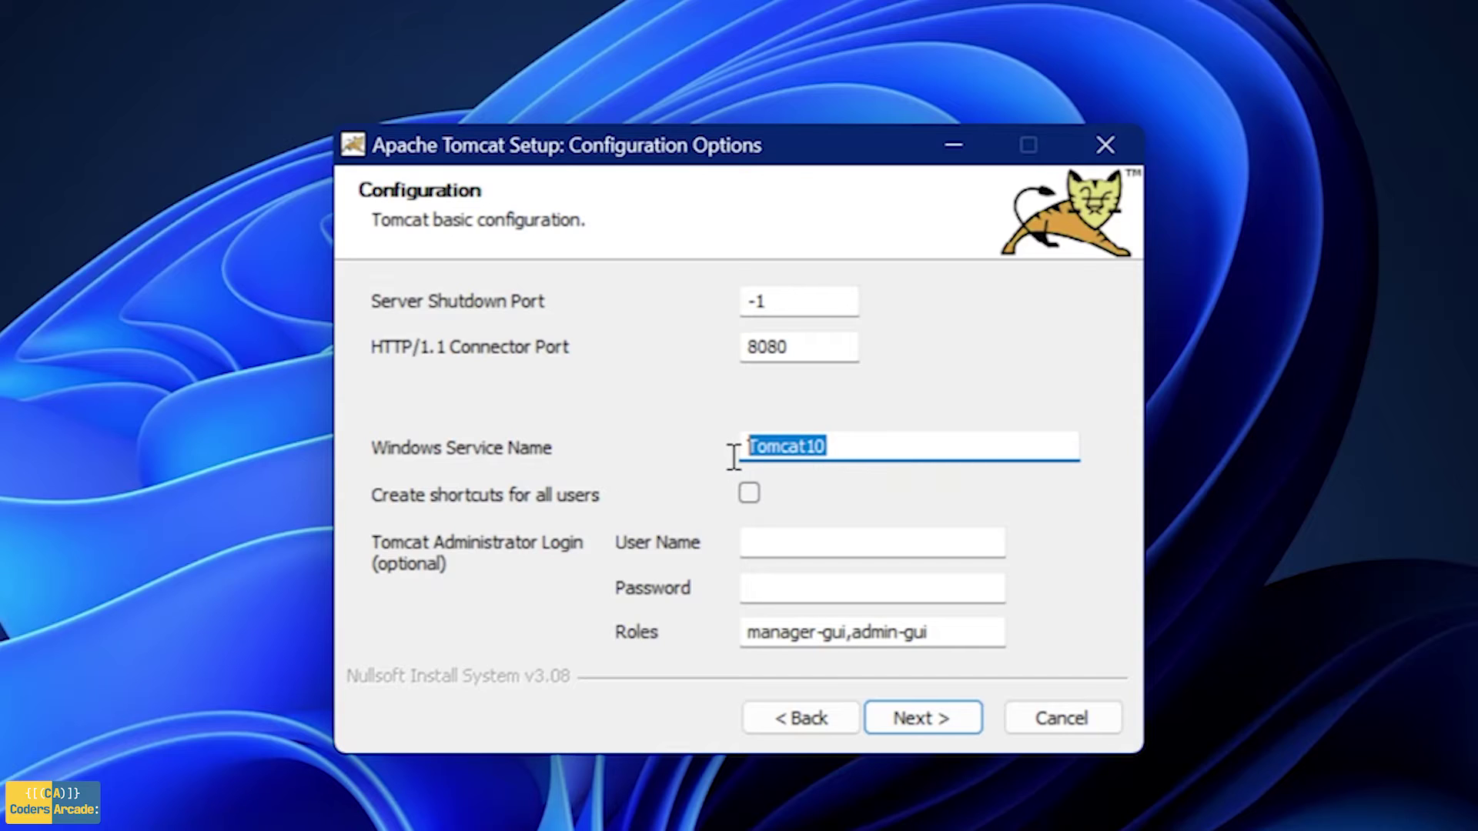
left_click(885, 440)
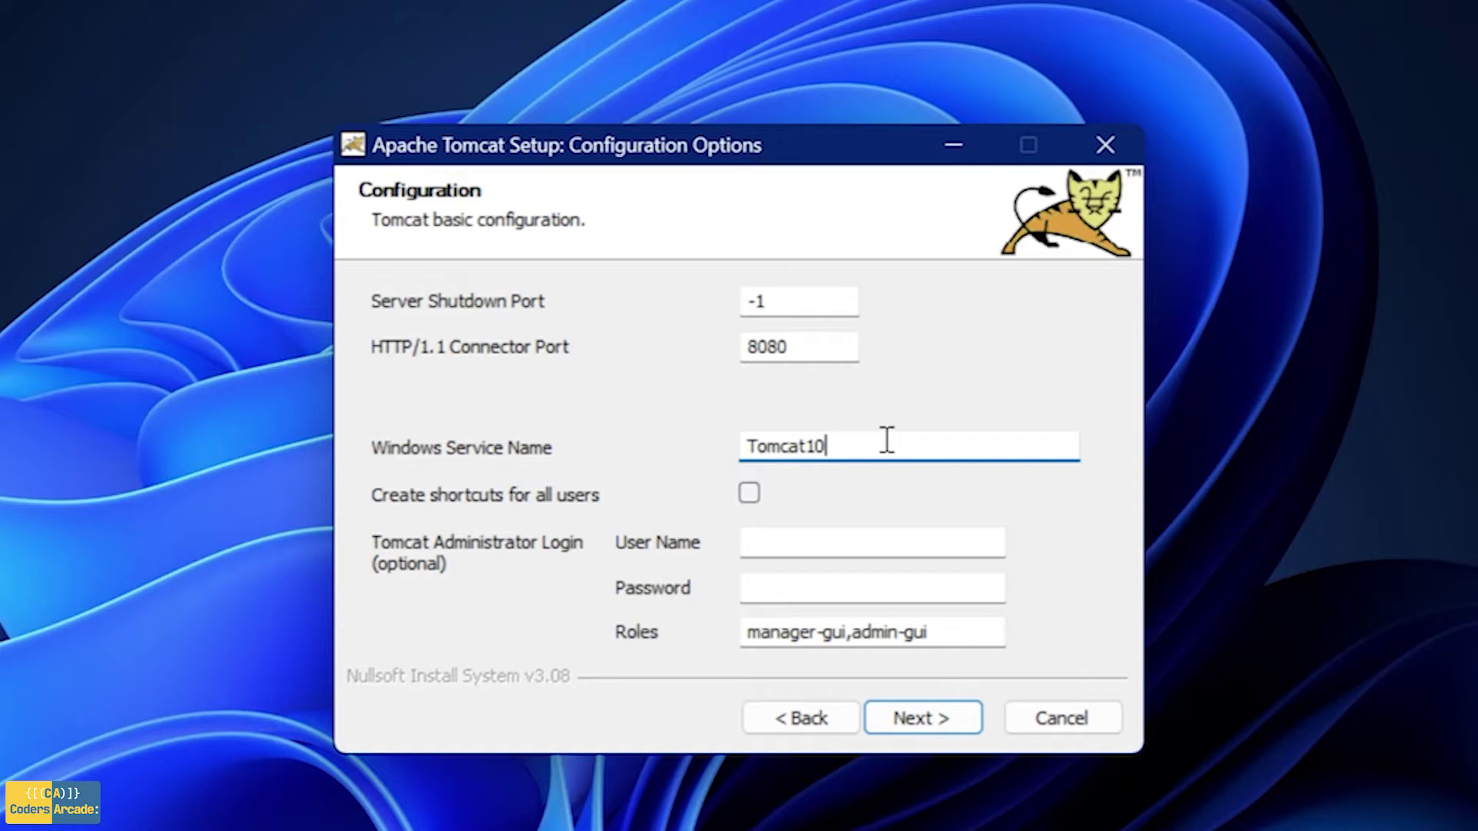
Enter administrator user name admin and the administrator account password
left_click(854, 539)
left_click(843, 590)
left_click(817, 549)
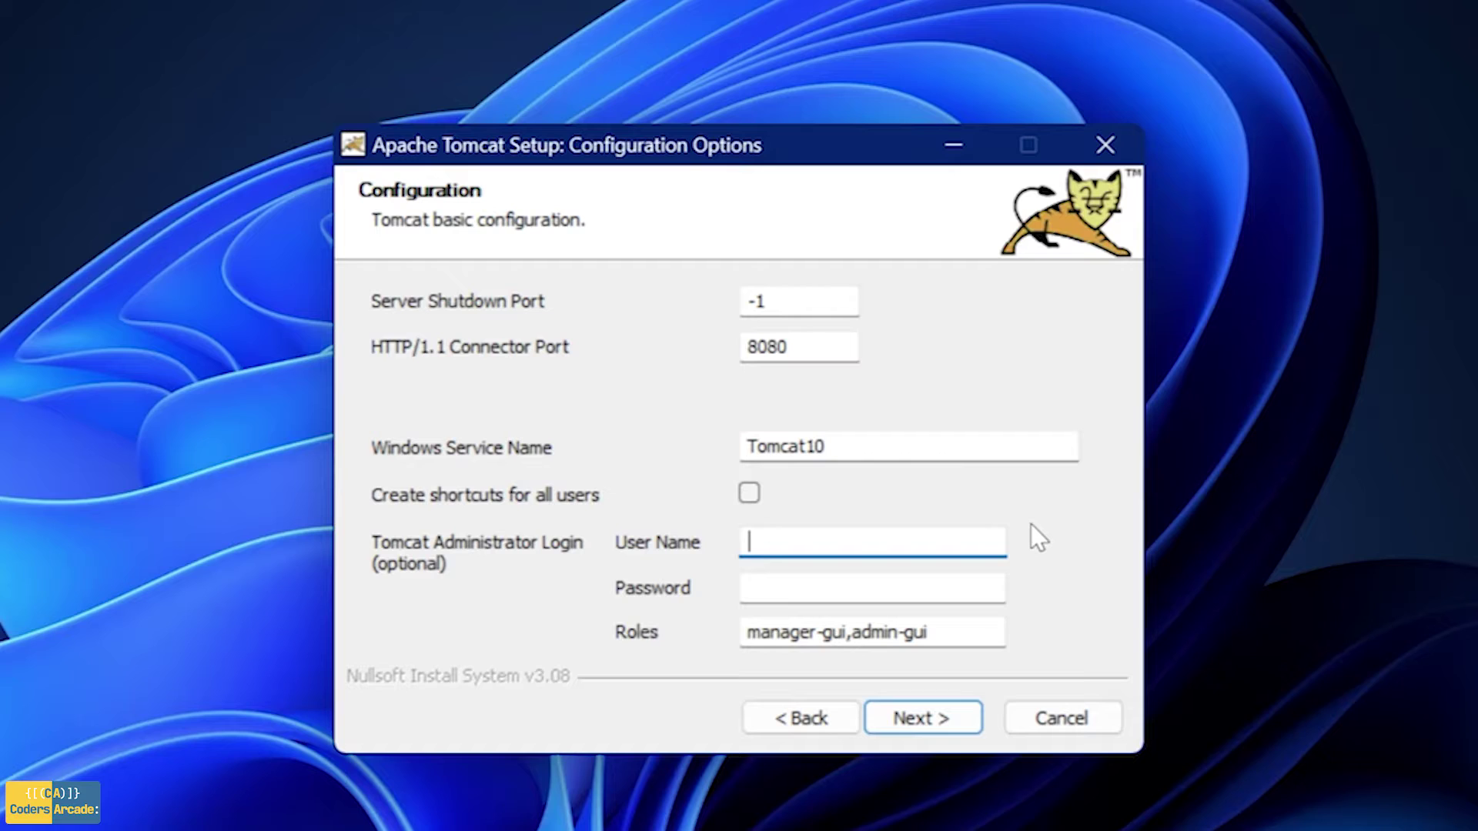
type("admin")
left_click(818, 588)
type("ad")
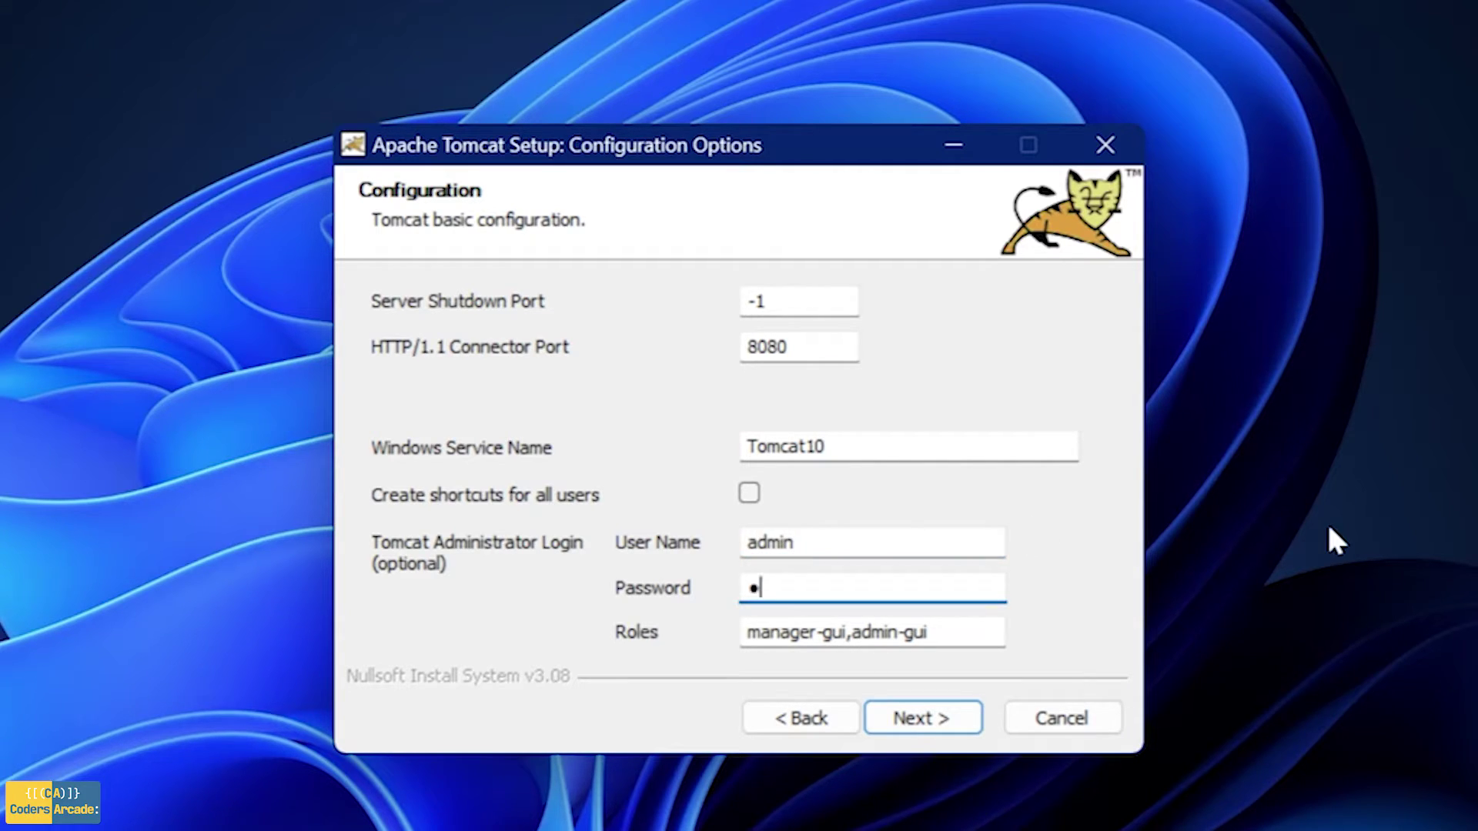
type("min")
Set the Java Virtual Machine path to C:\Program Files\Java\jdk-18.0.1.1 using the folder picker
left_click(938, 718)
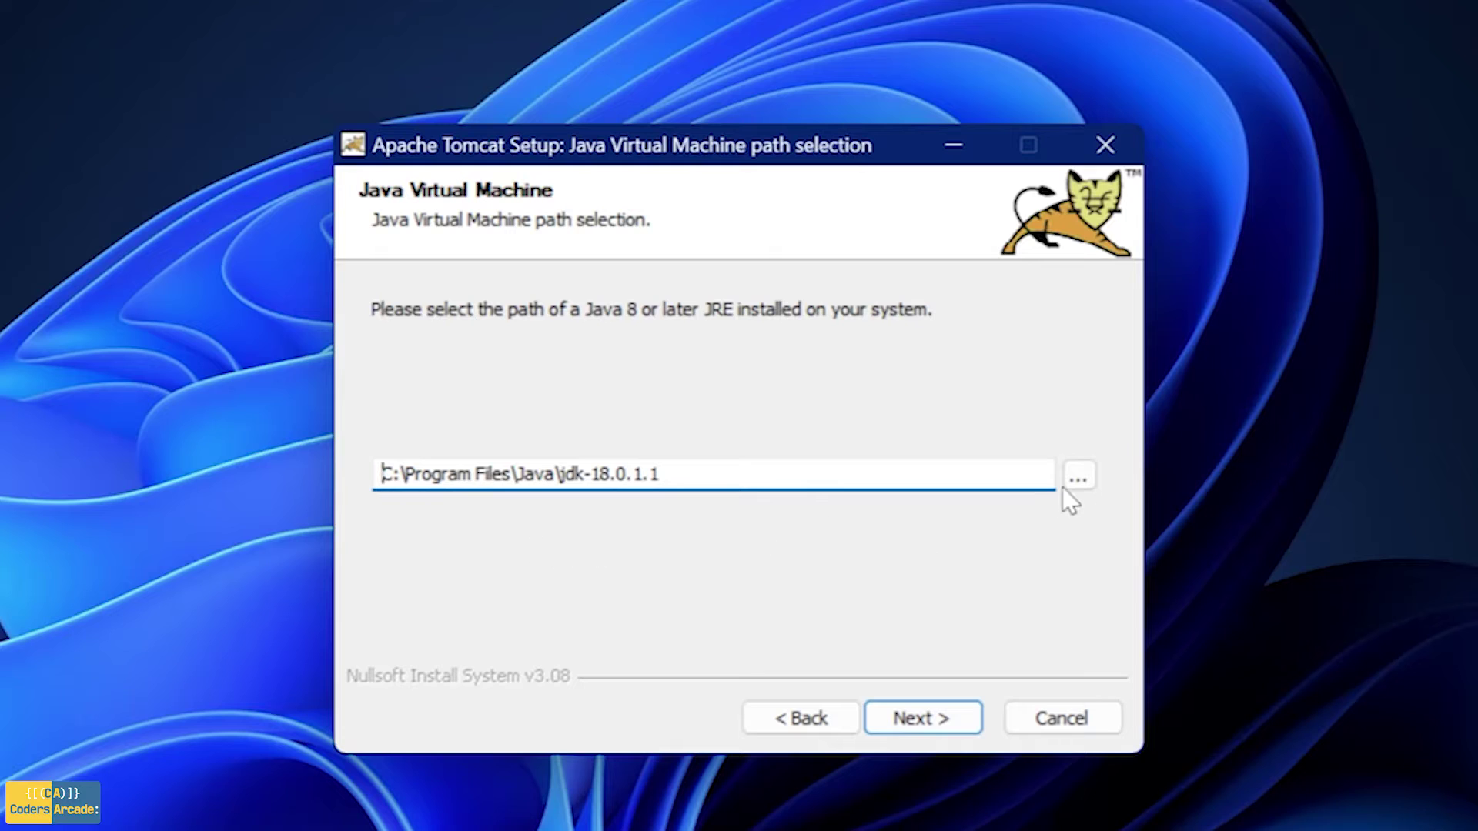
left_click(1084, 482)
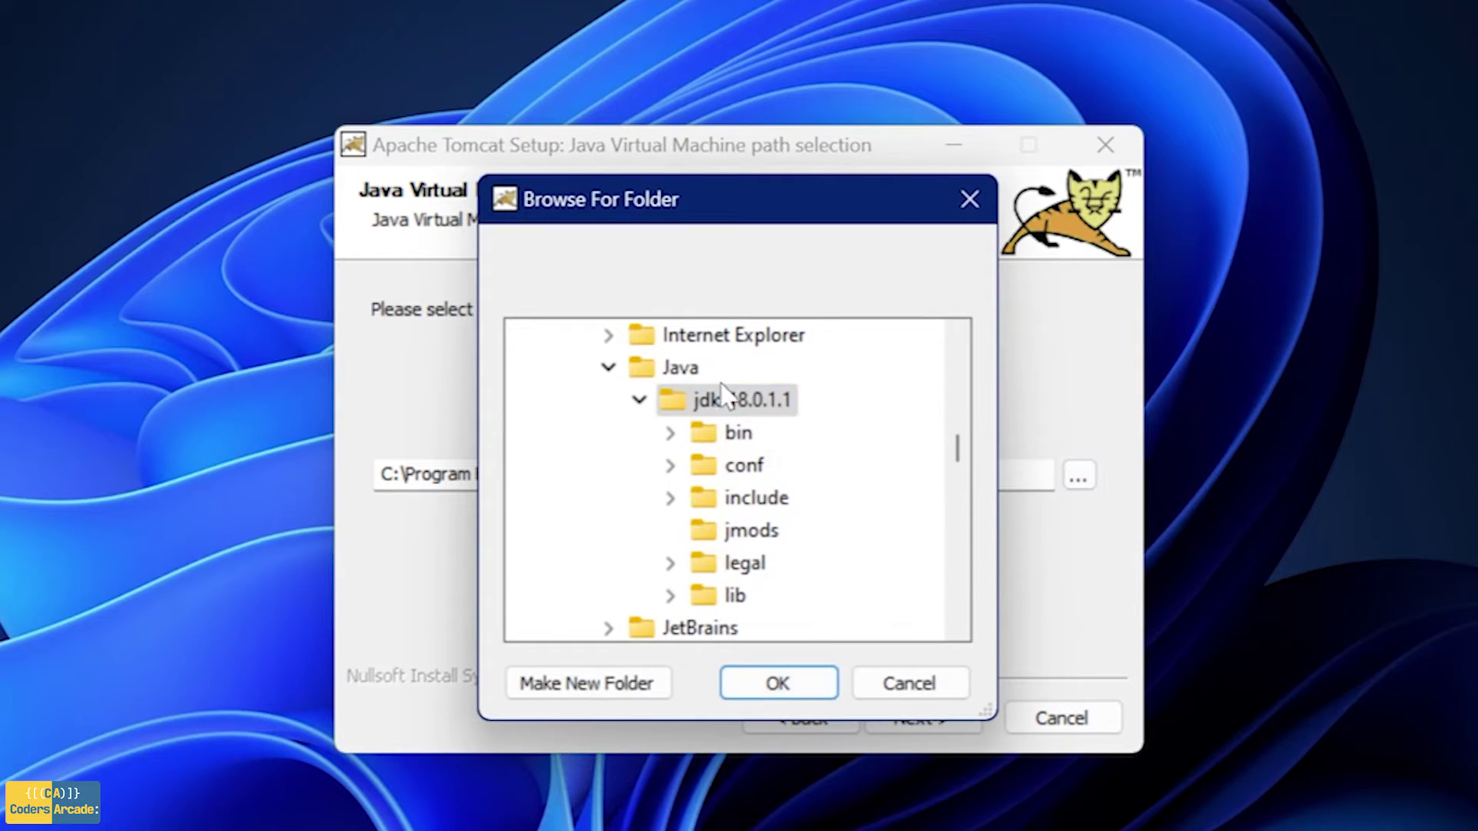
left_click(910, 683)
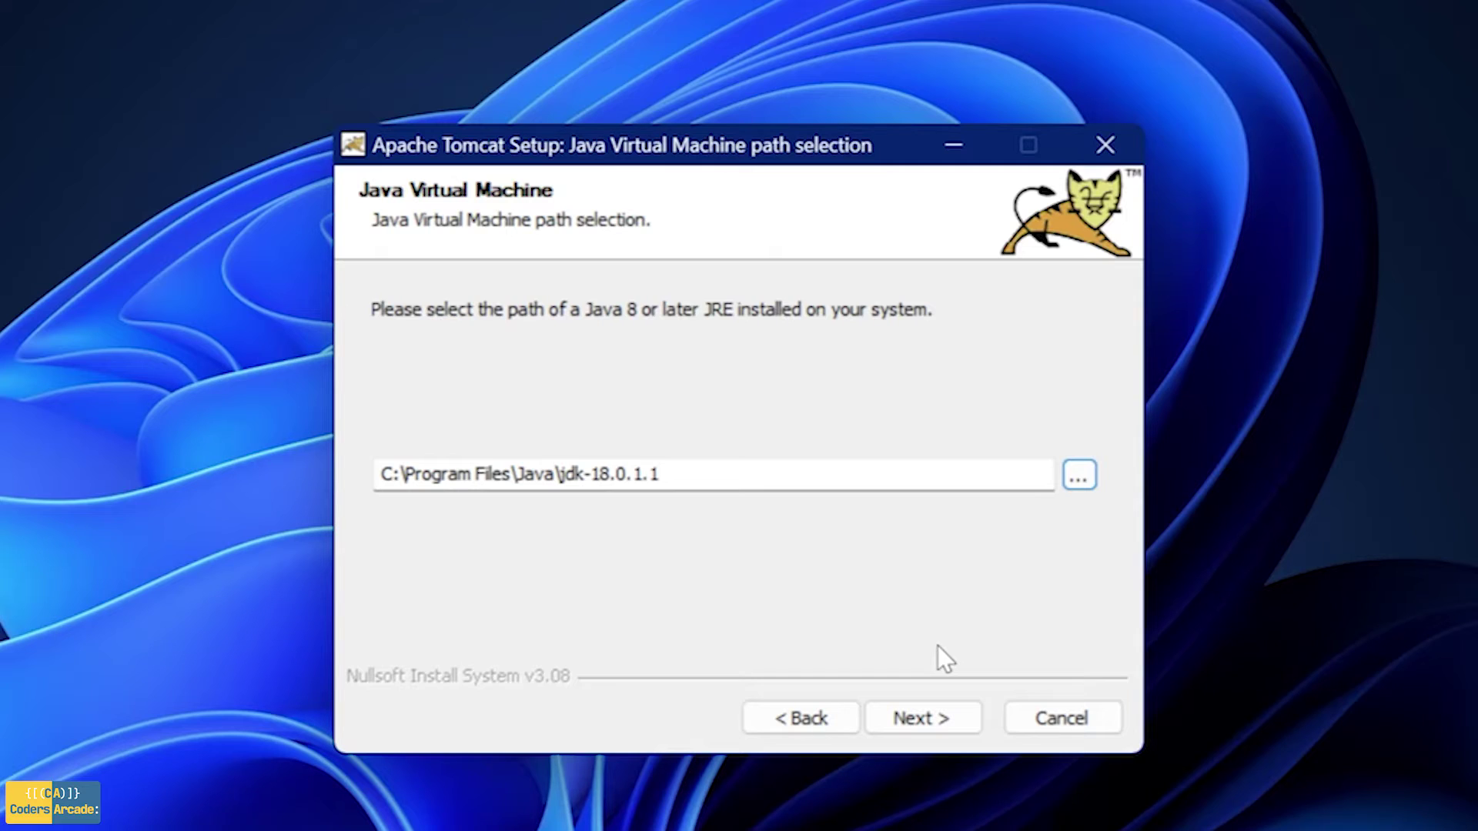
Install Tomcat into the default Apache Software Foundation folder
left_click(920, 718)
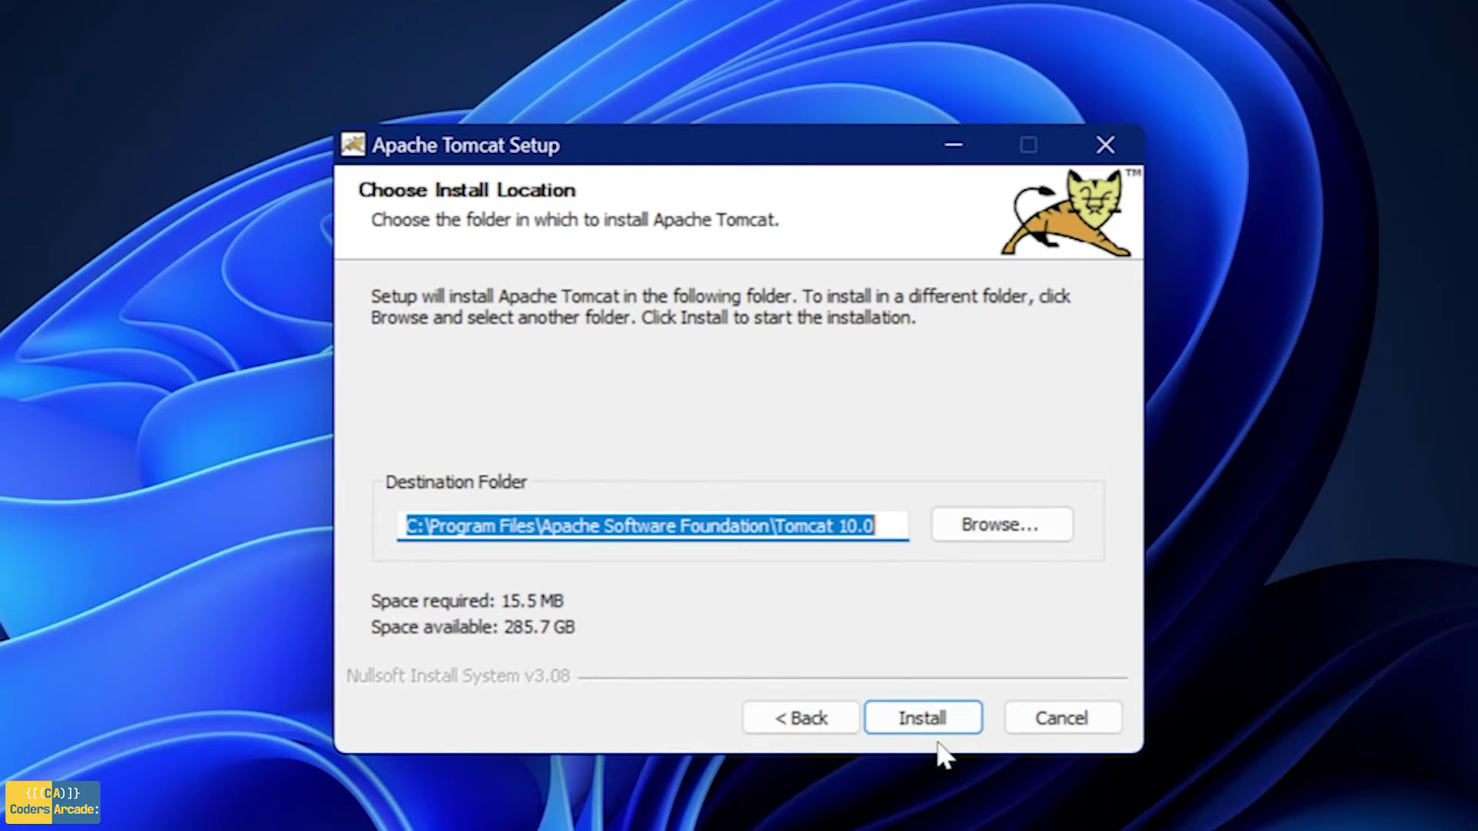
left_click(924, 718)
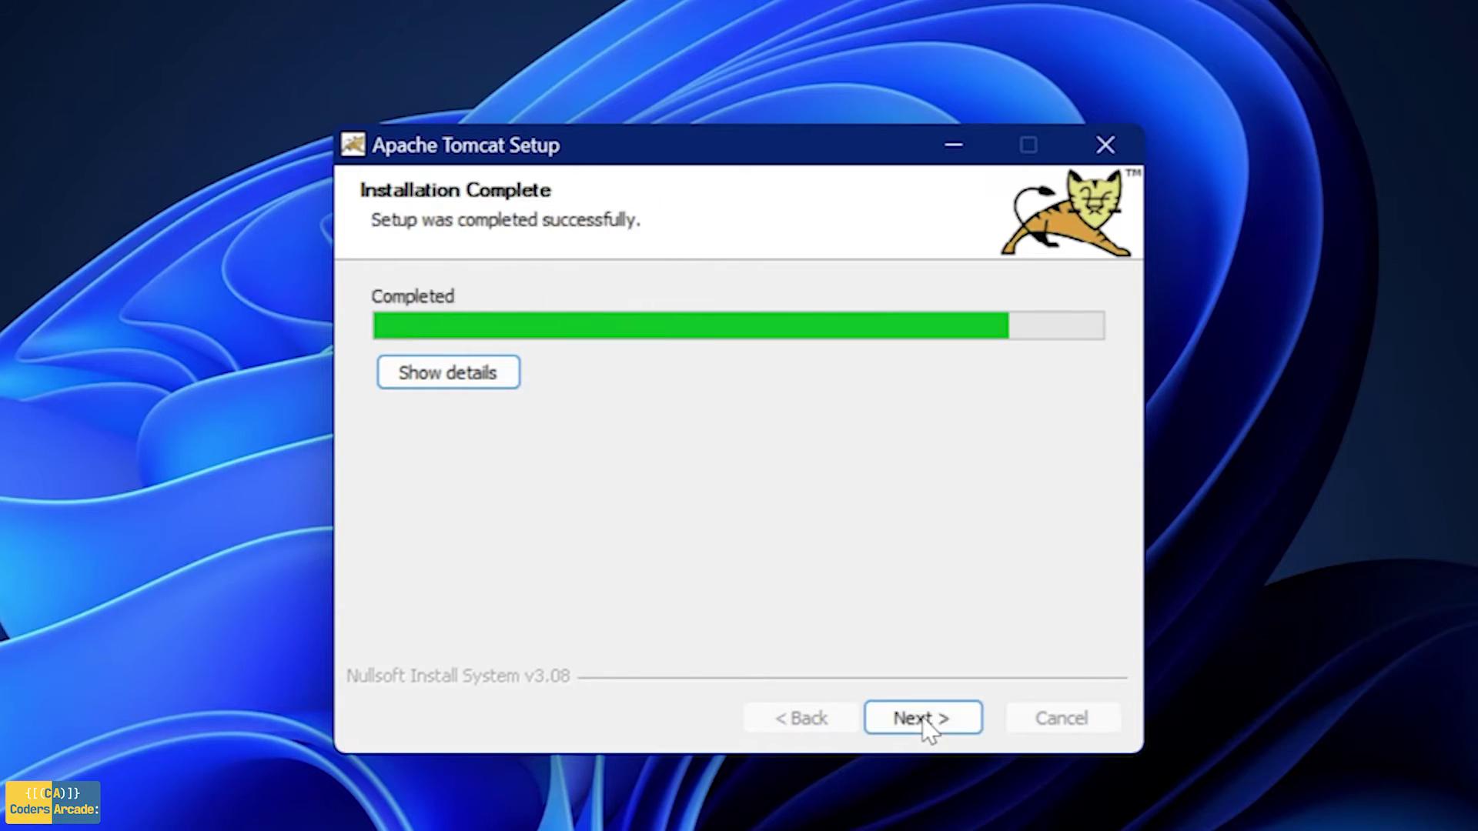
left_click(928, 720)
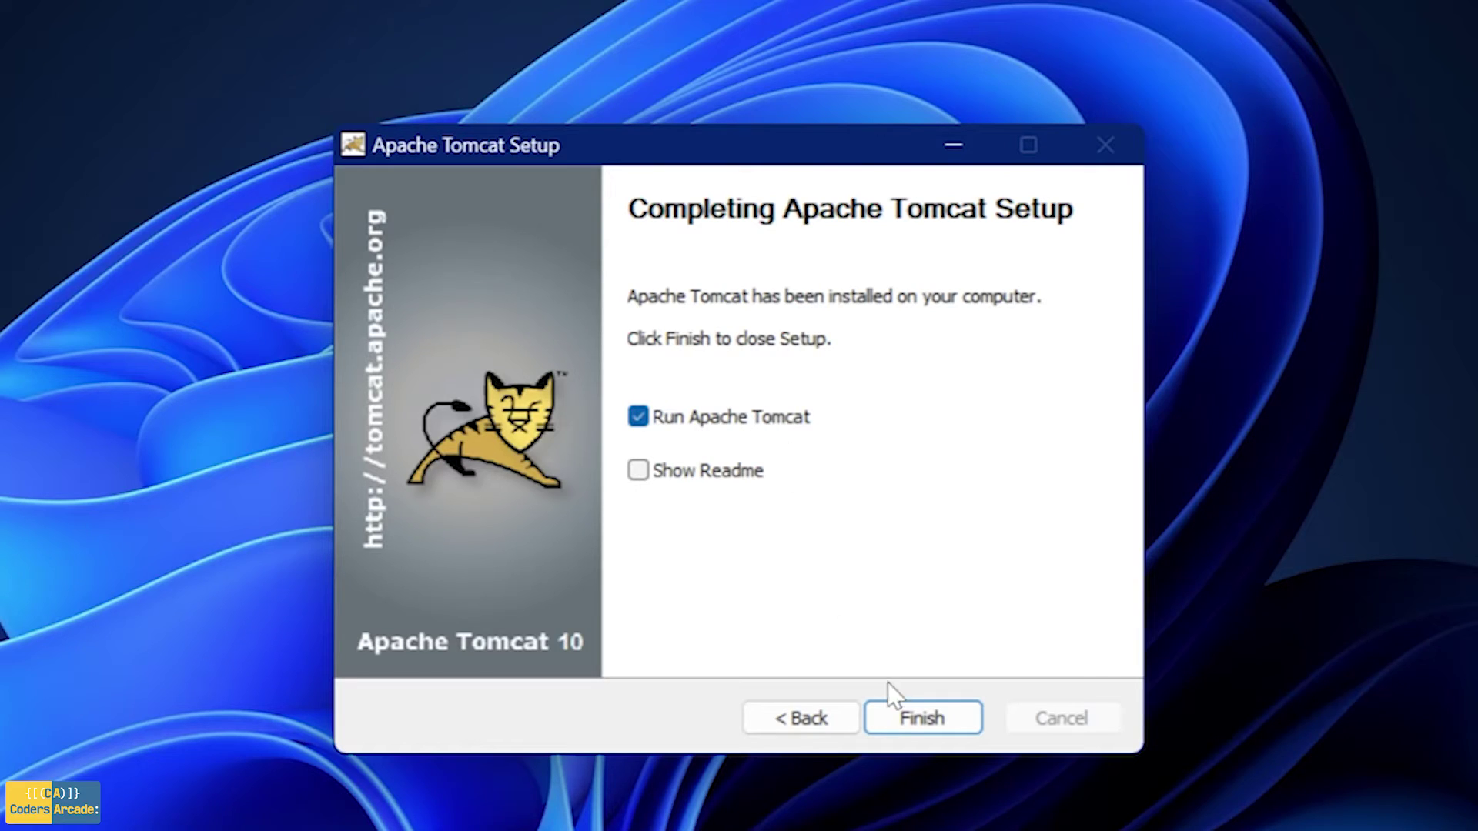
Finish setup with Run Apache Tomcat left checked so the Tomcat10 service starts
left_click(639, 417)
left_click(639, 416)
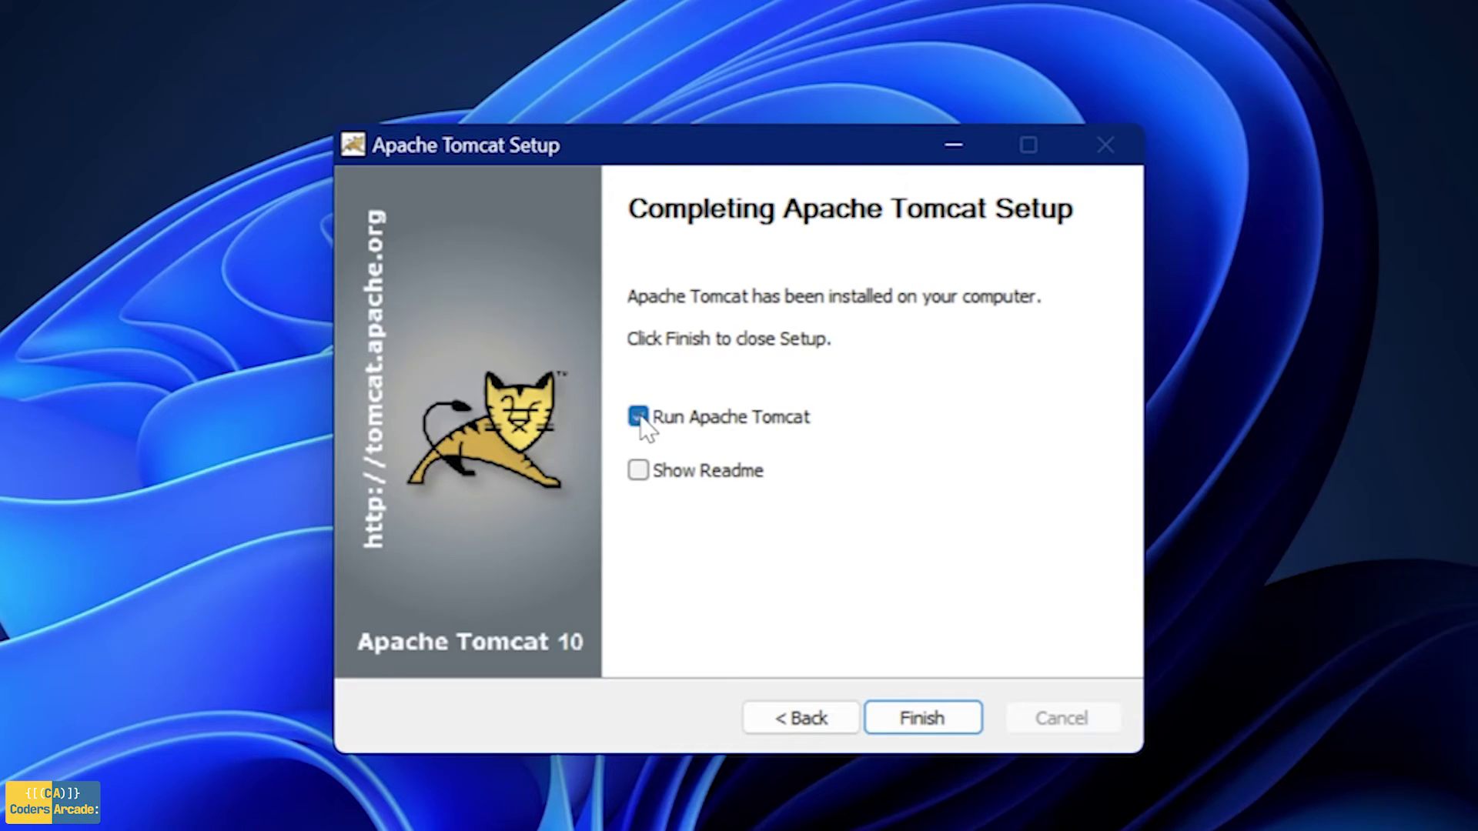
left_click(918, 720)
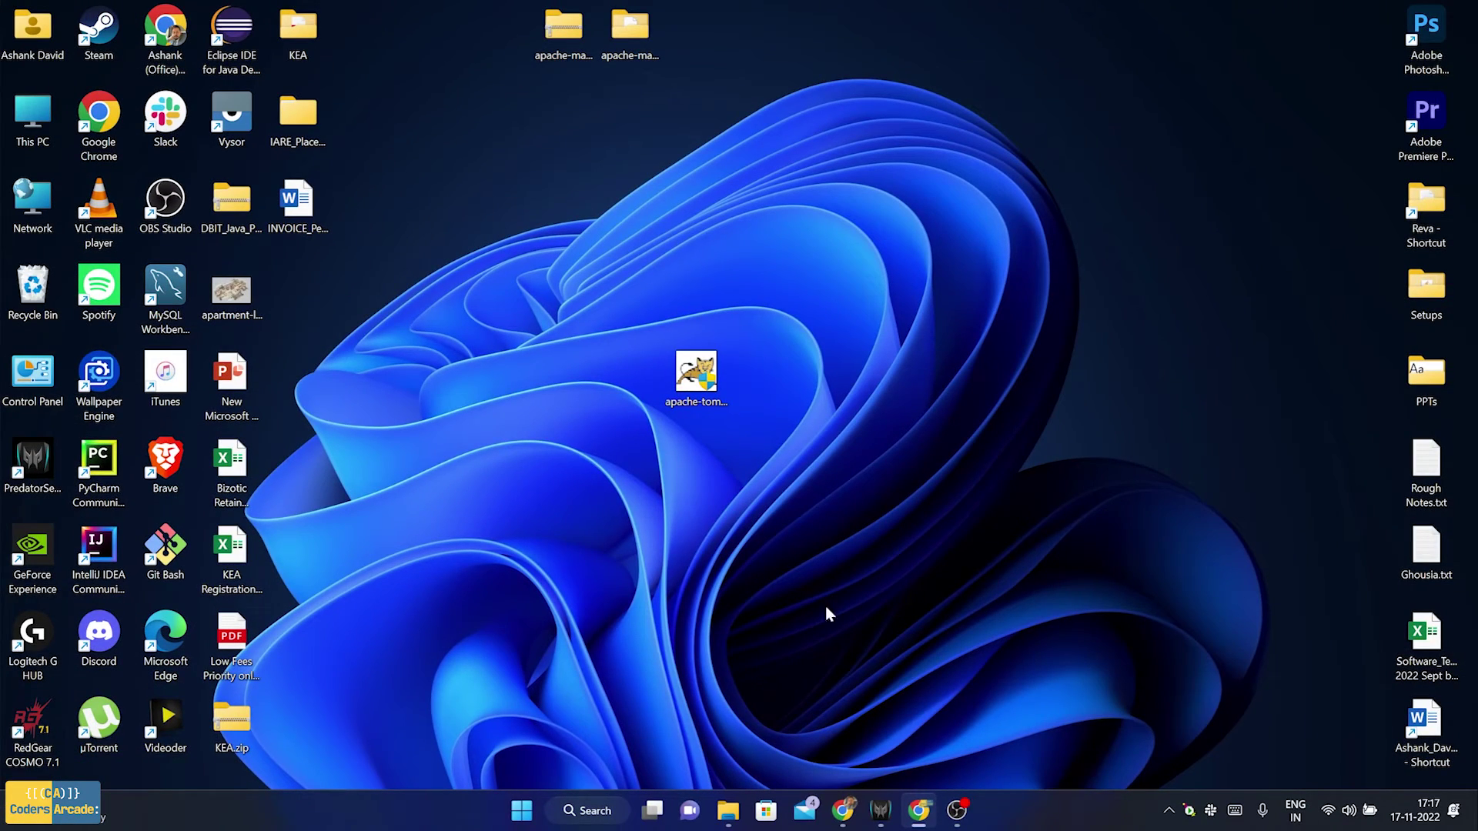
mouse_move(843, 811)
left_click(935, 719)
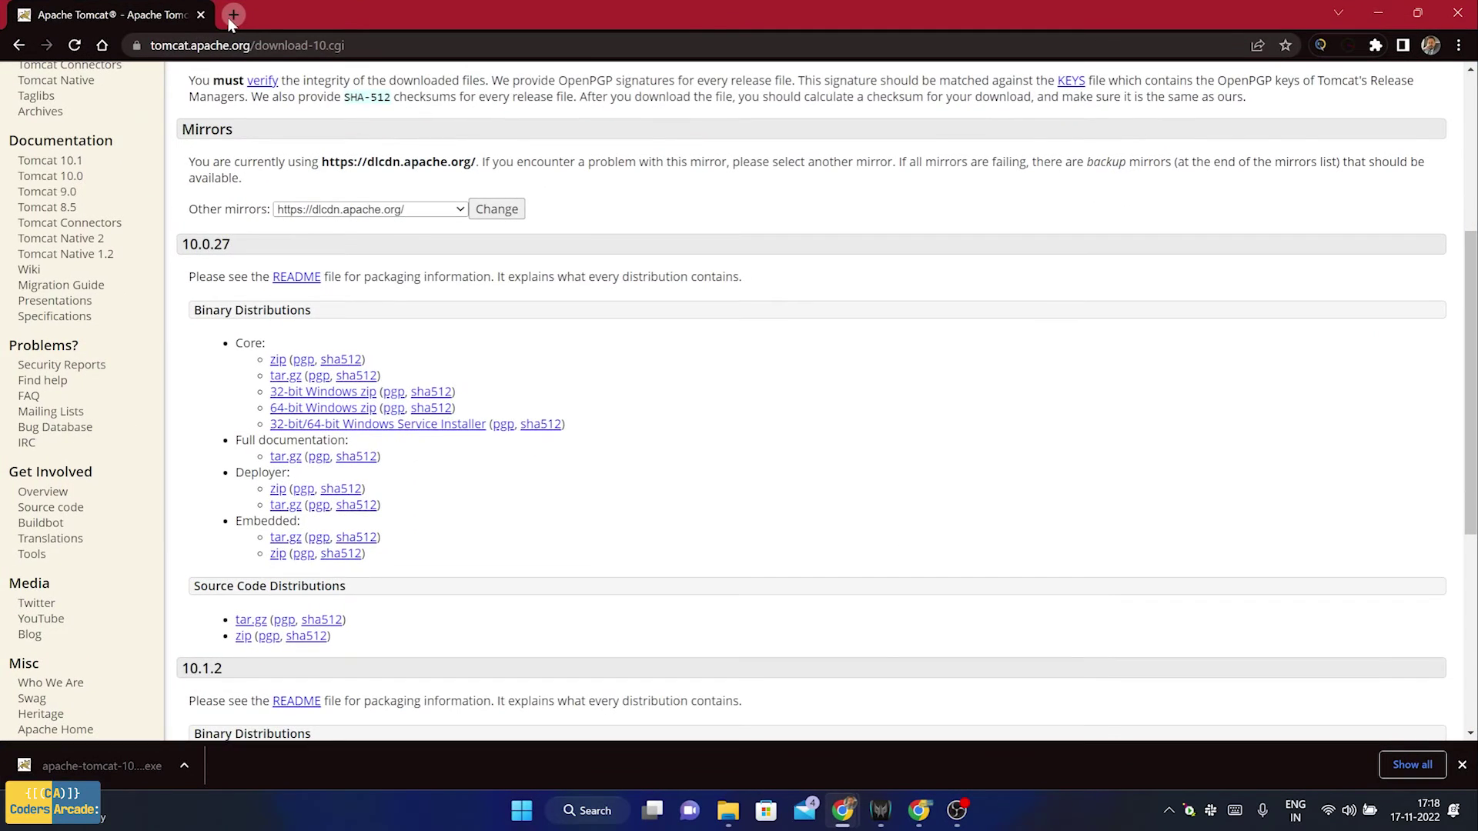
left_click(142, 46)
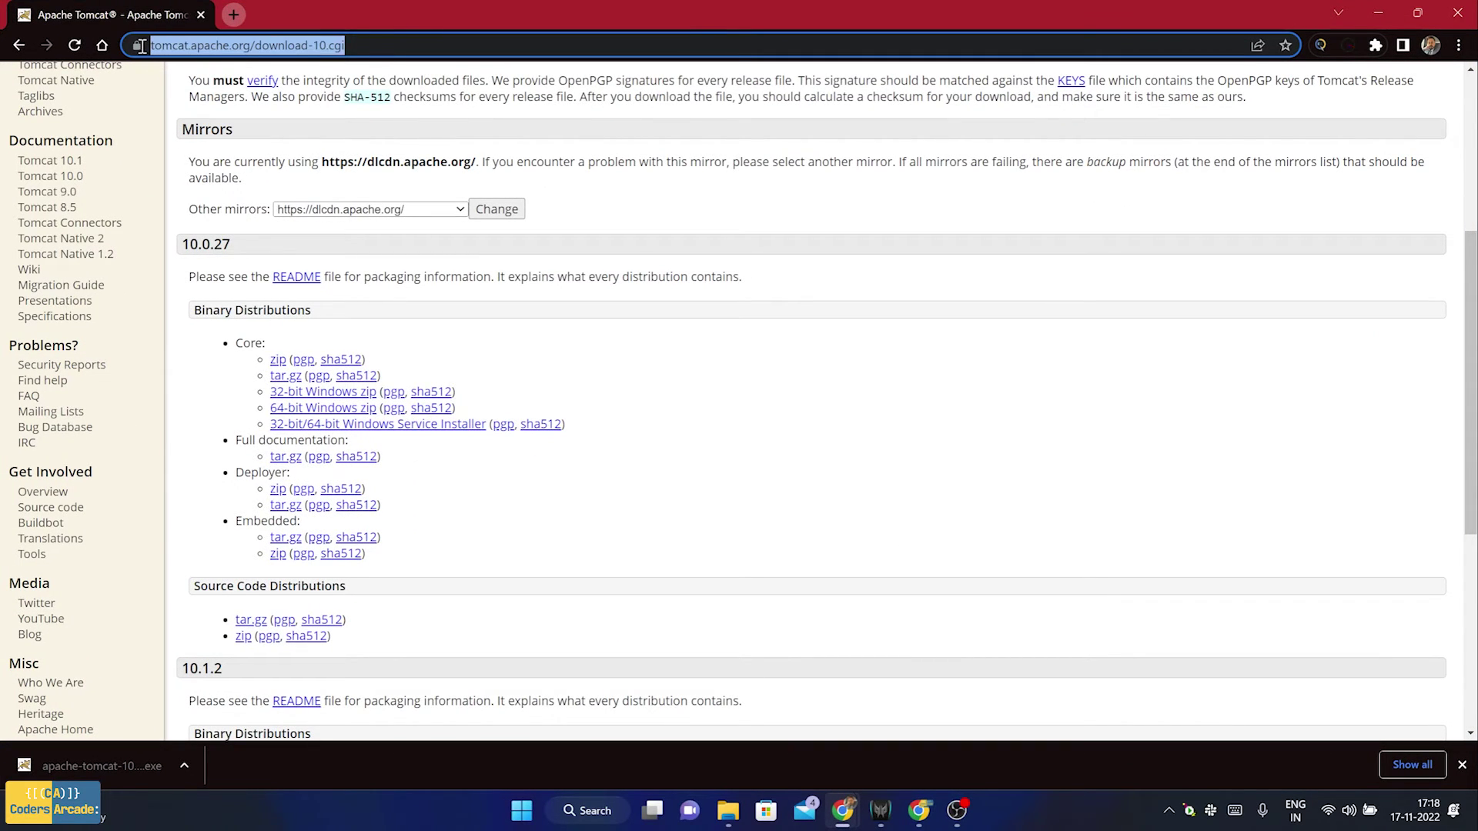
type("localhost:")
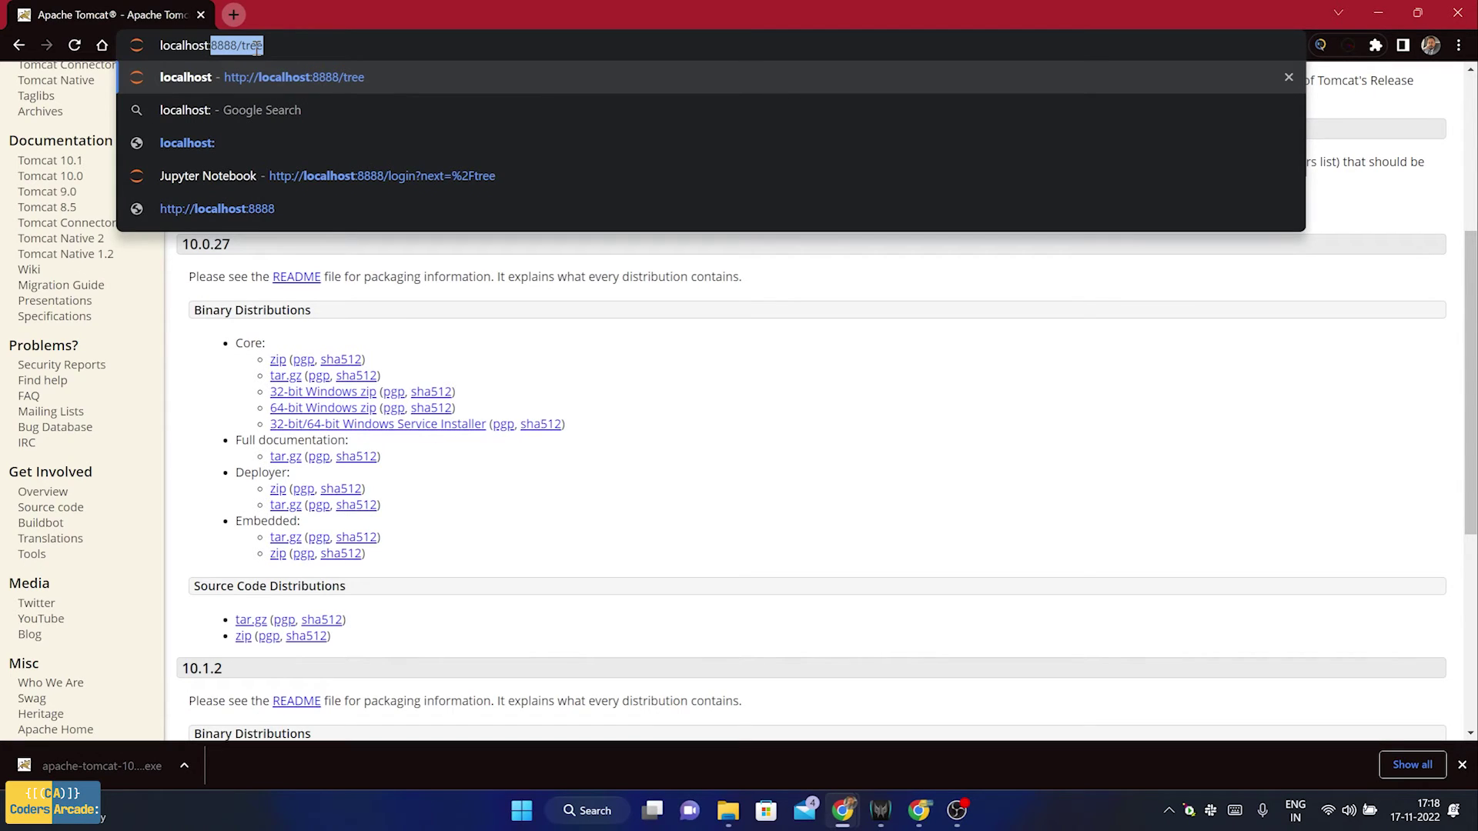
type(" 8080")
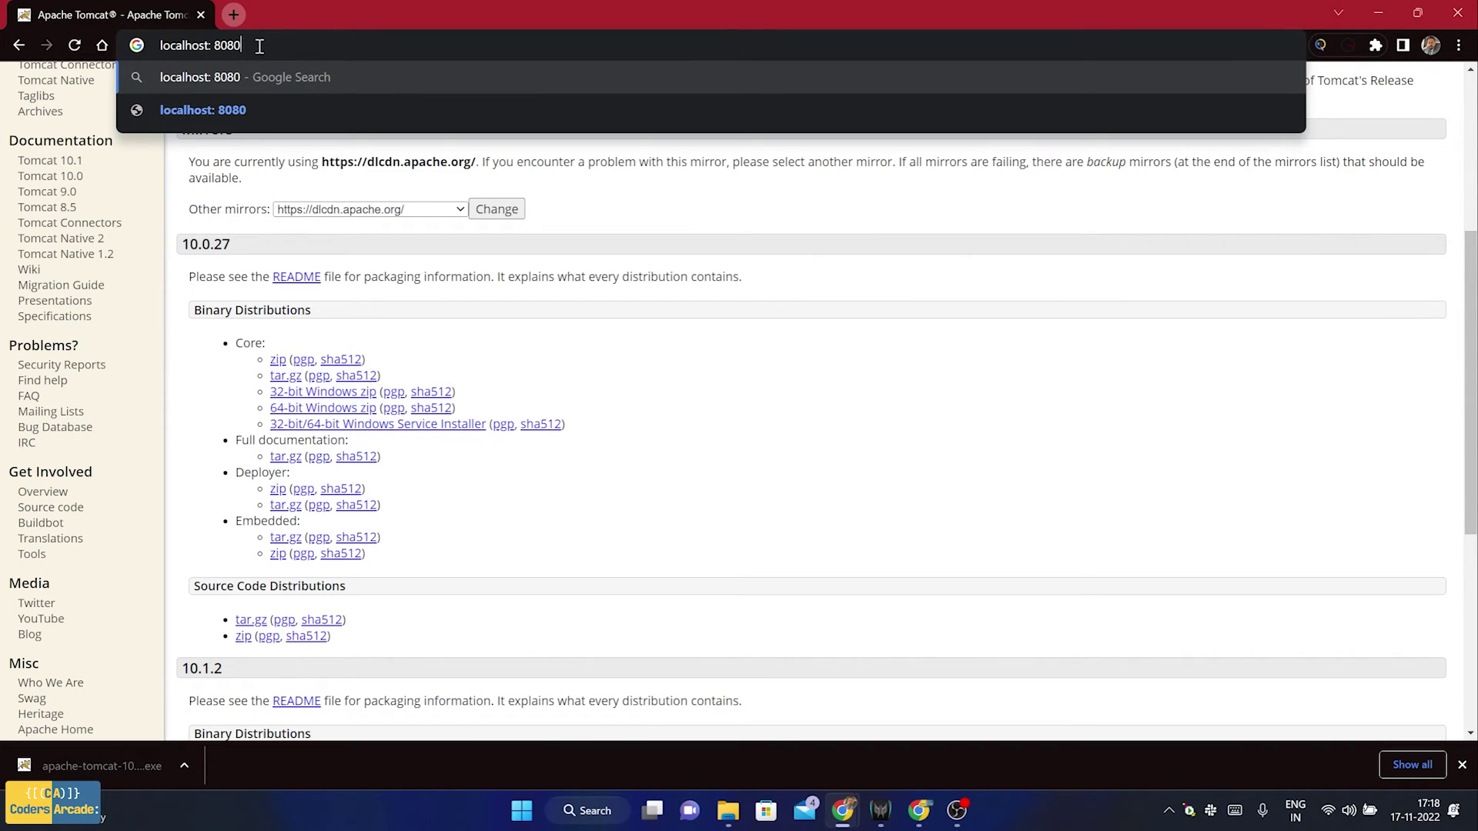
left_click_drag(242, 47, 211, 47)
key("ctrl+a")
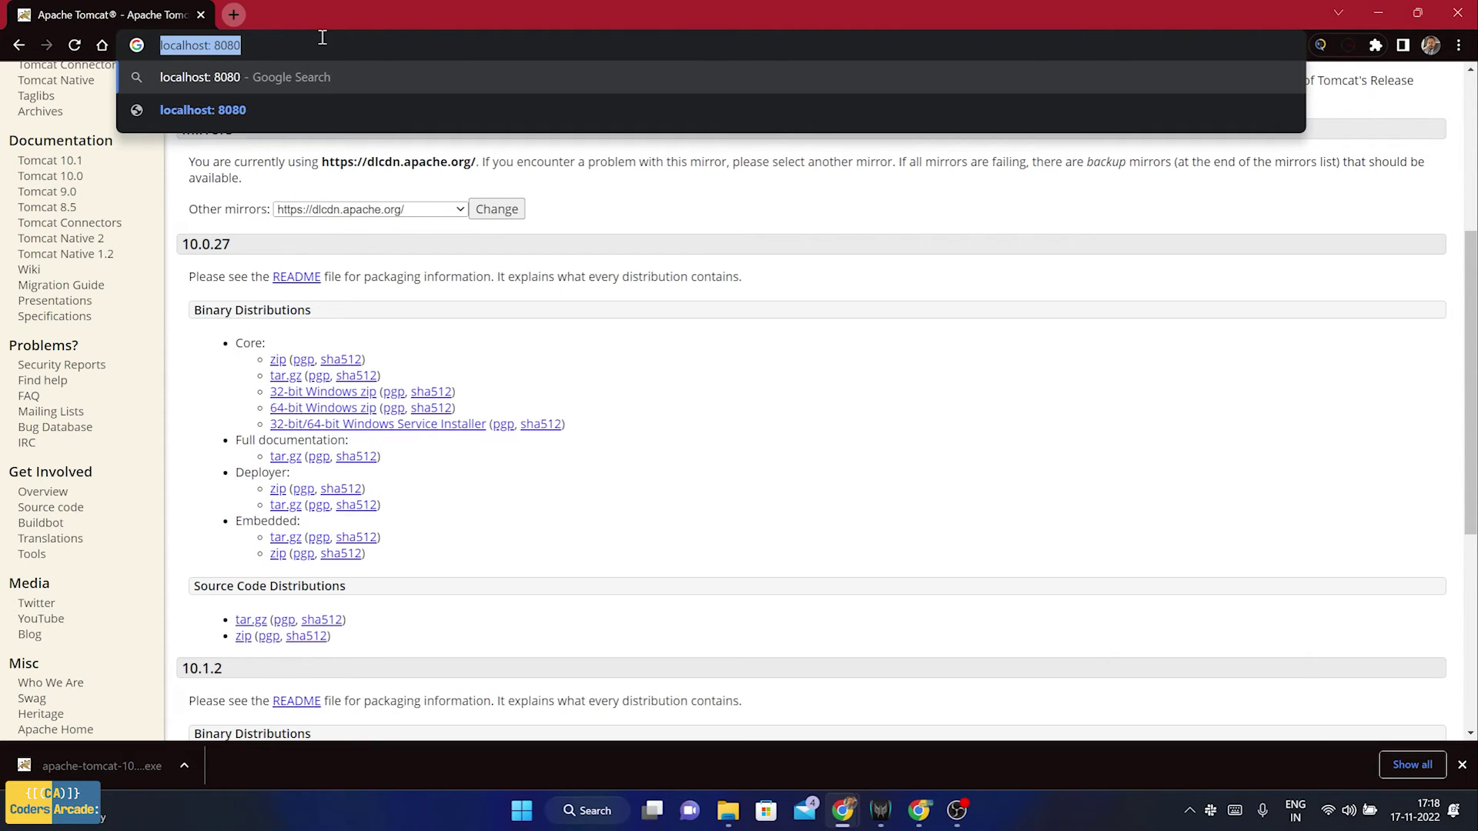
key("Return")
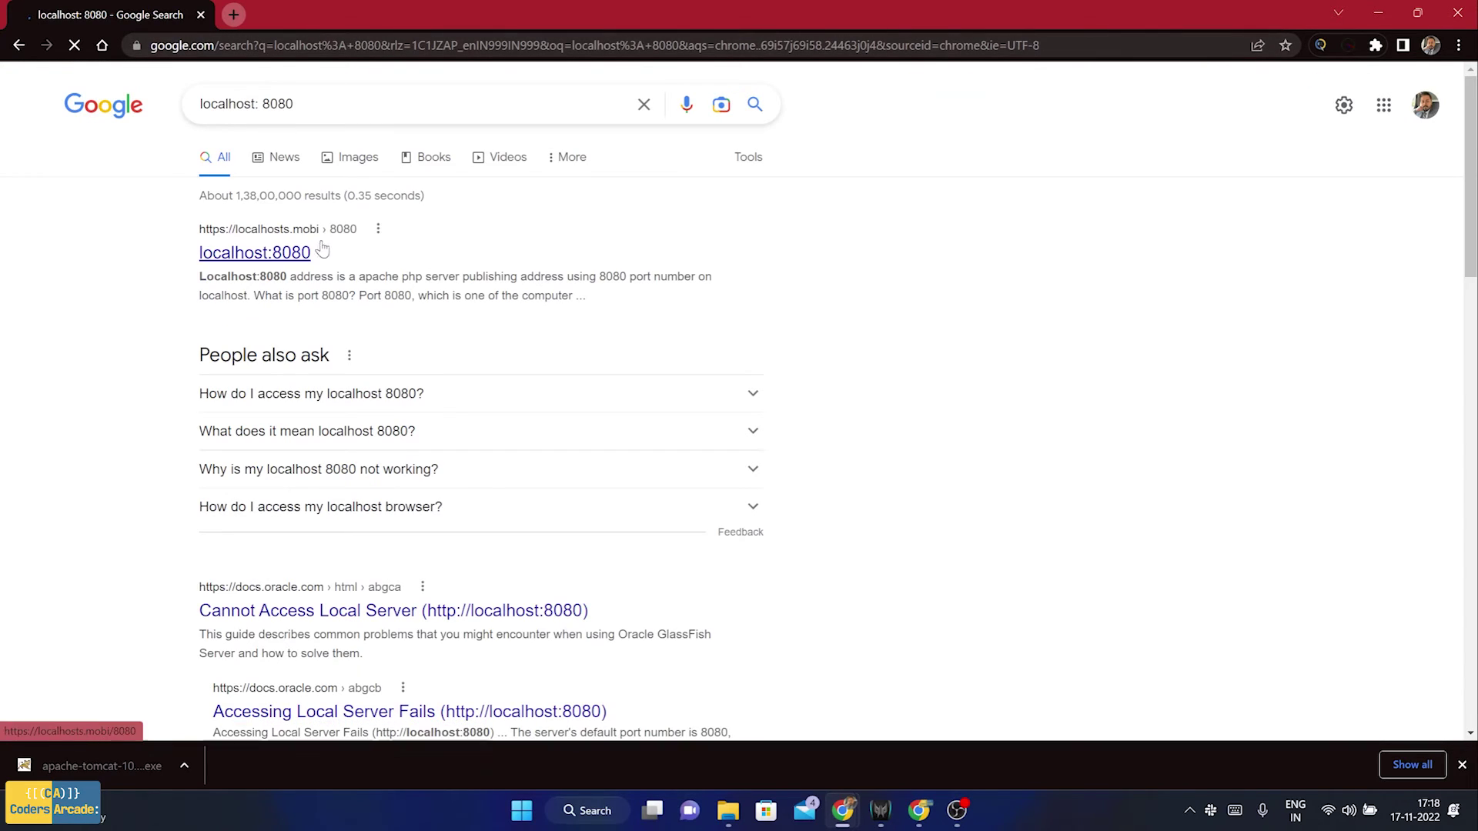
left_click(287, 262)
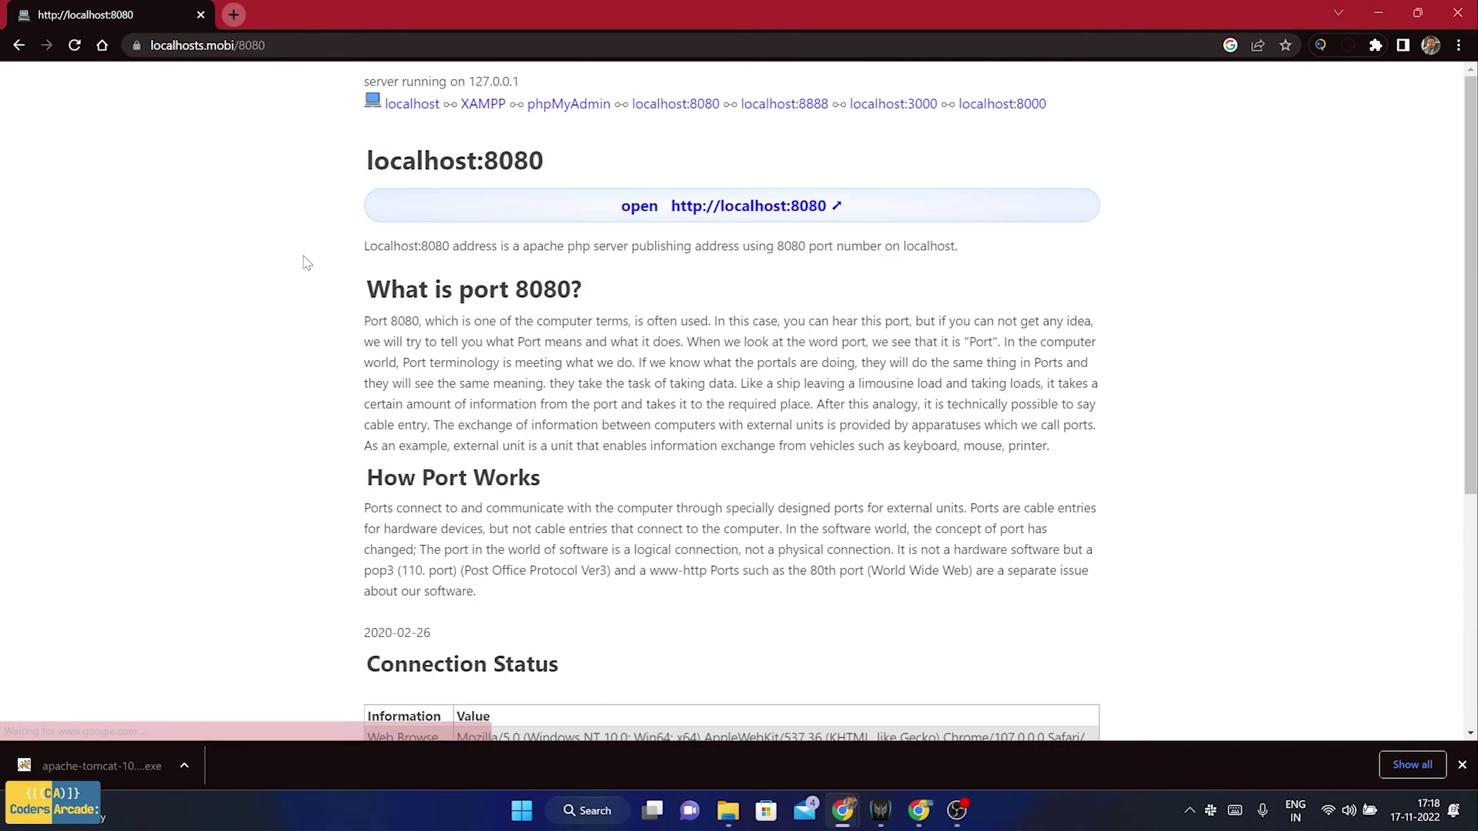
left_click(721, 205)
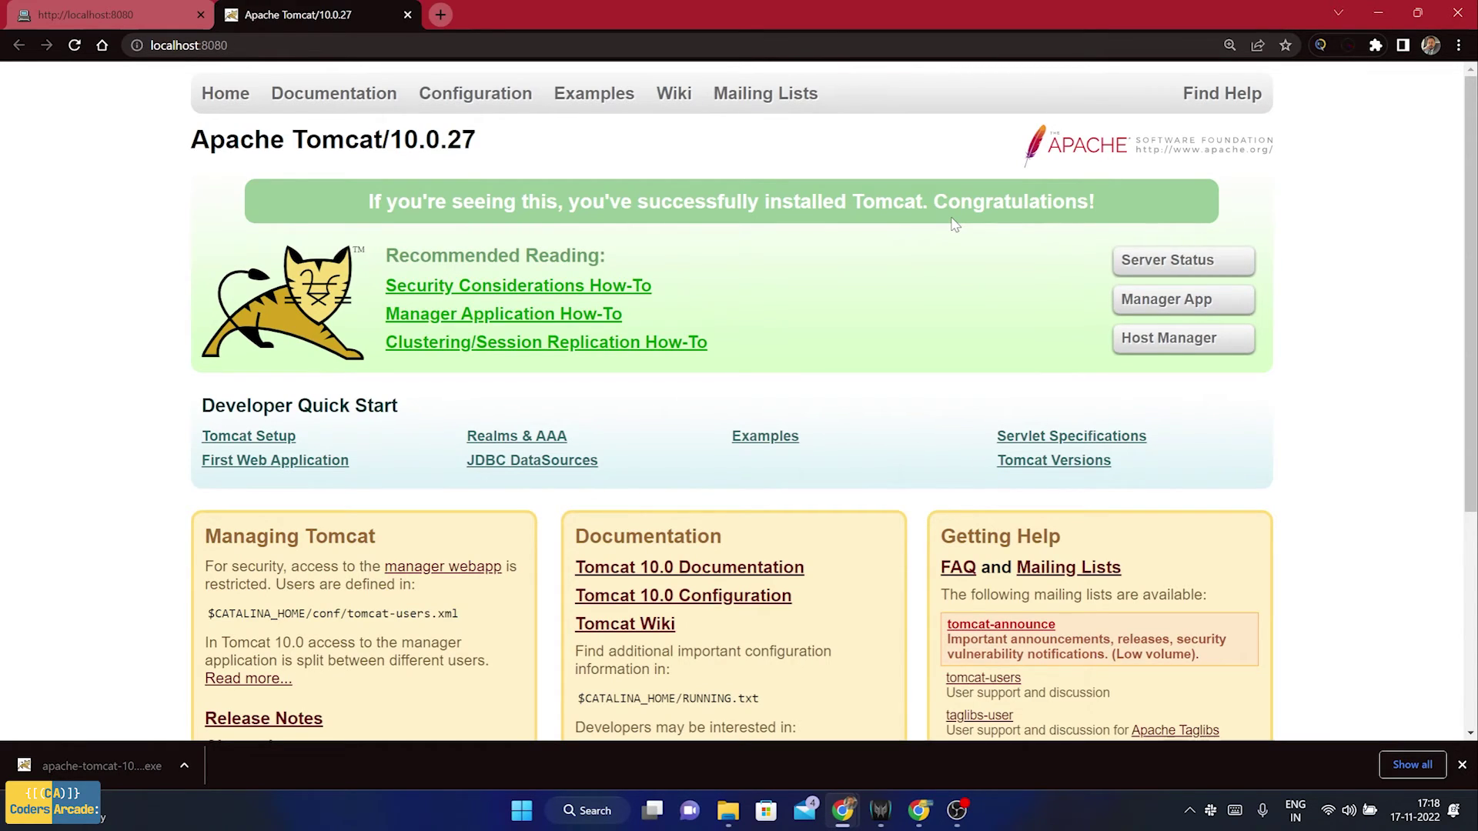
Open Server Status, sign in as admin with the manager password, and decline saving it
left_click(1204, 263)
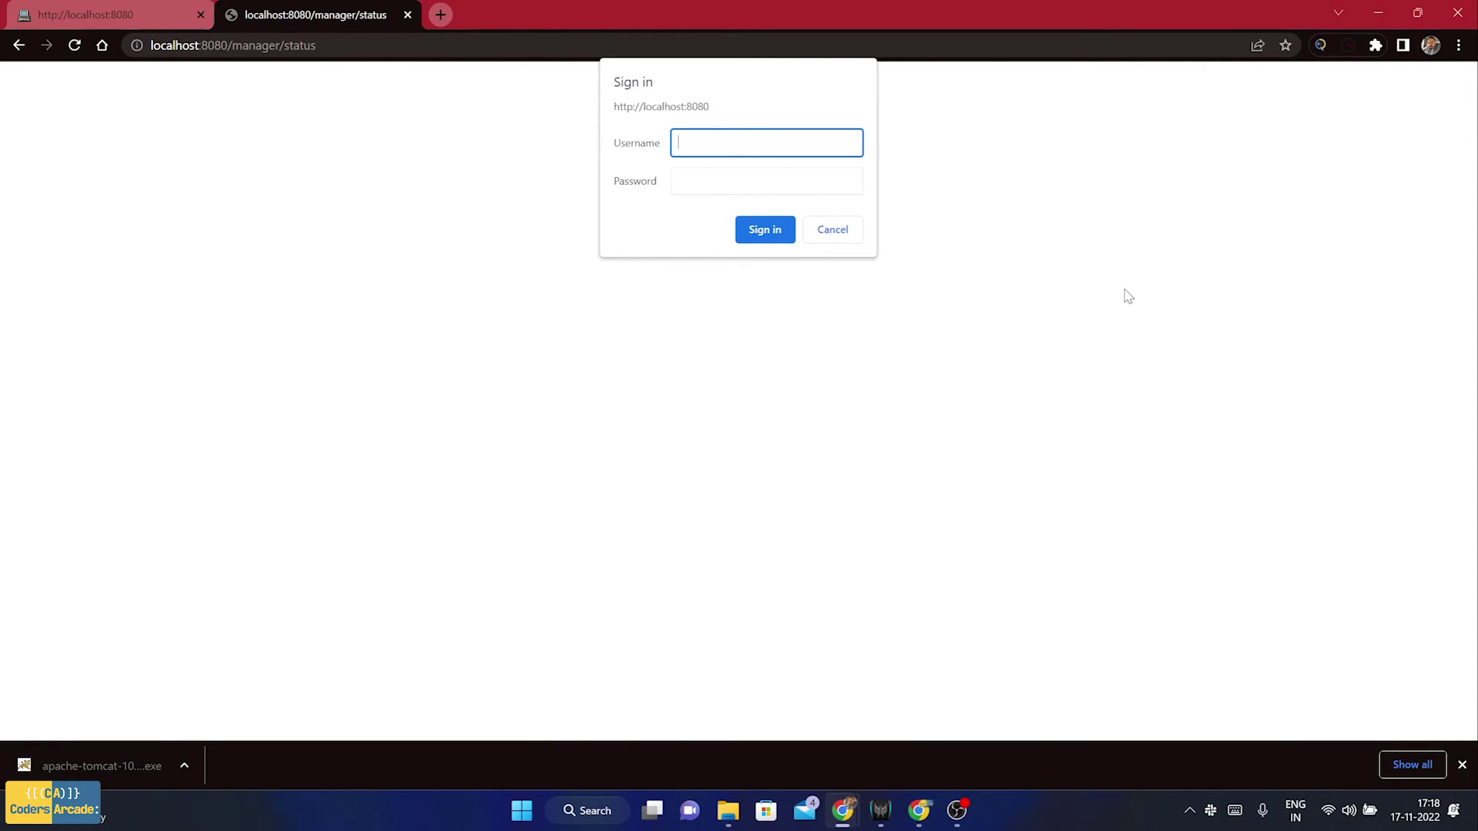
type("admin")
key("Tab")
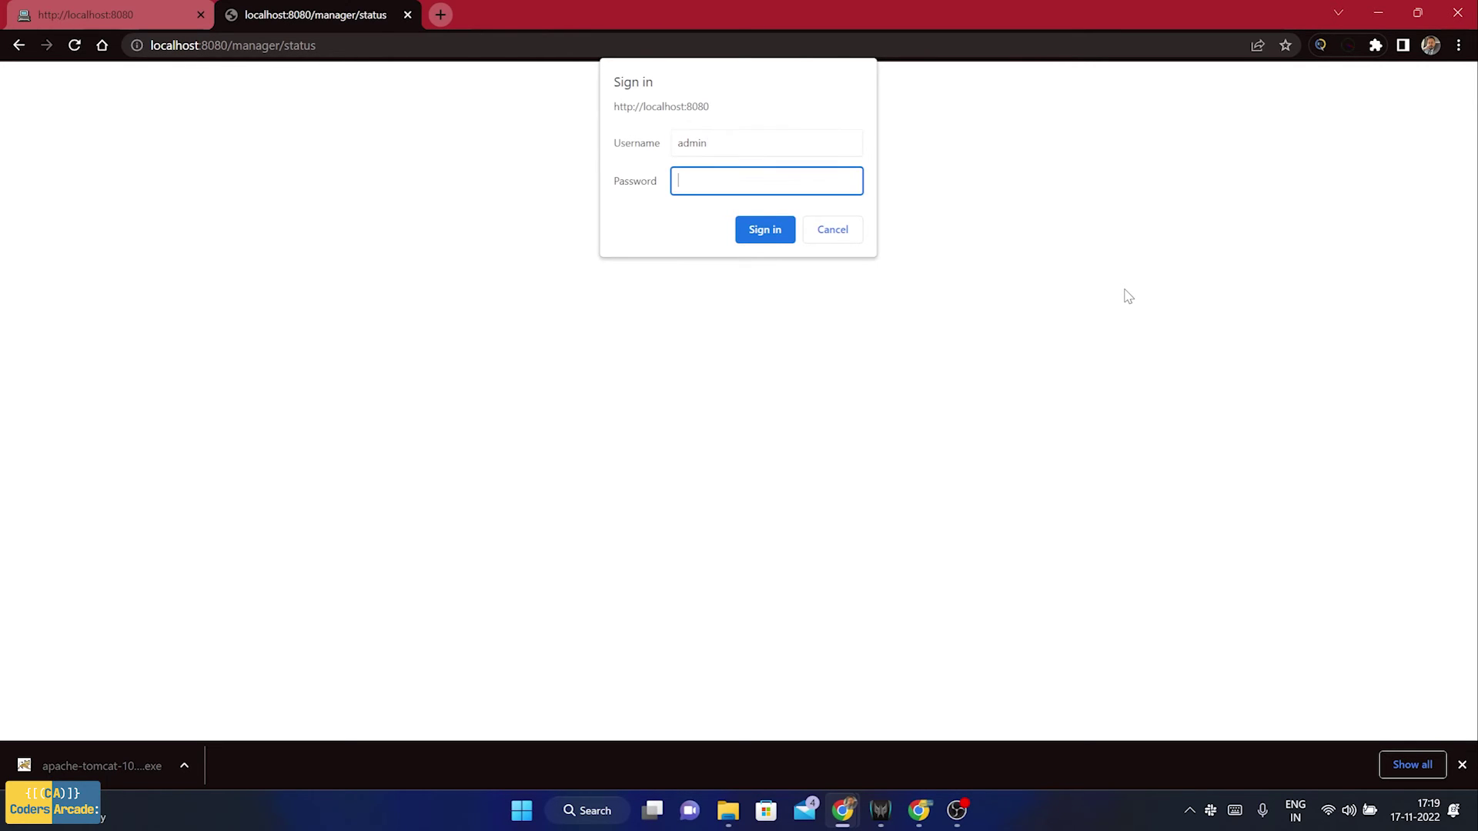
type("admin")
key("Return")
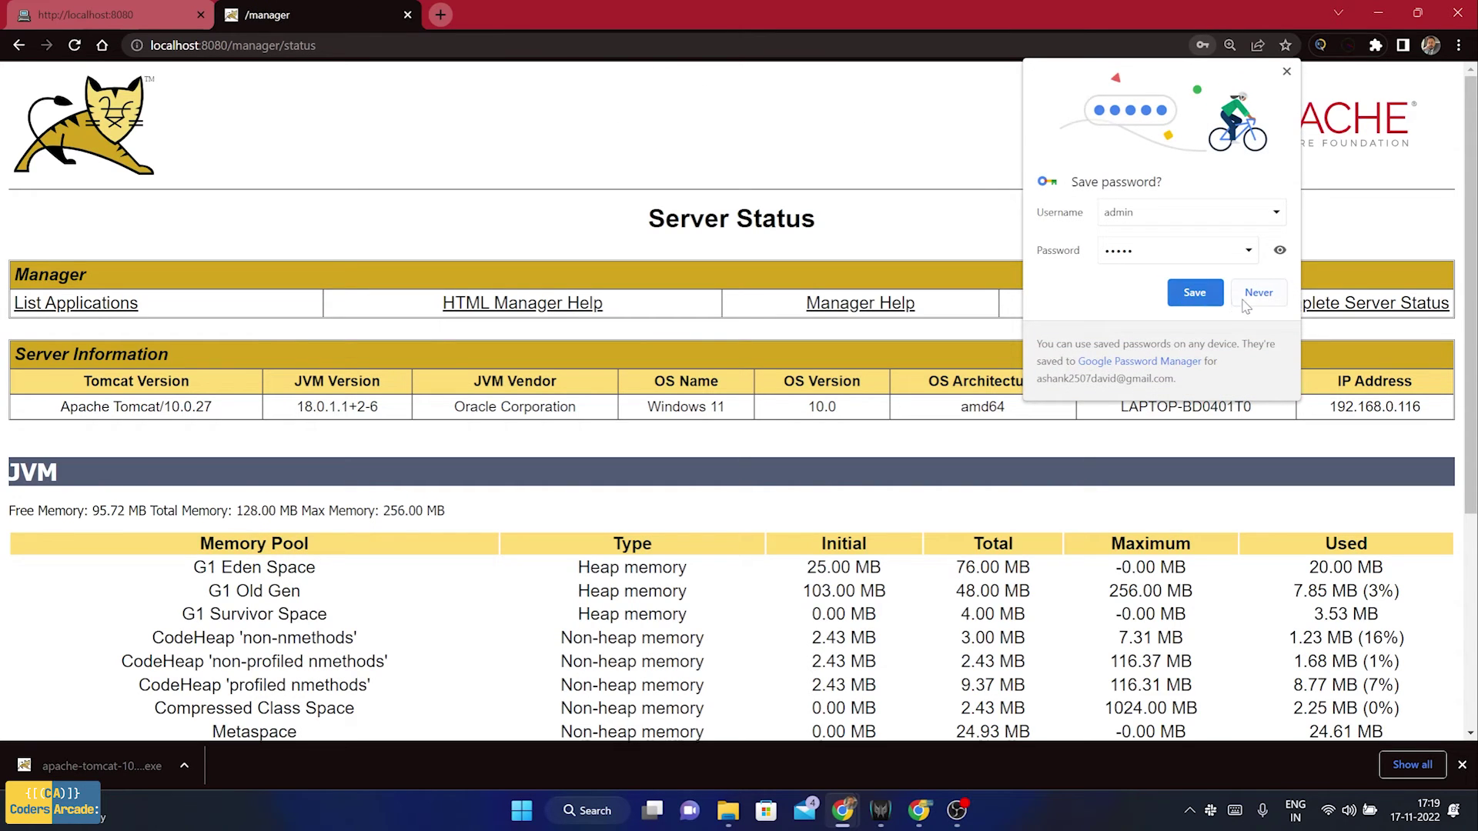
left_click(1286, 73)
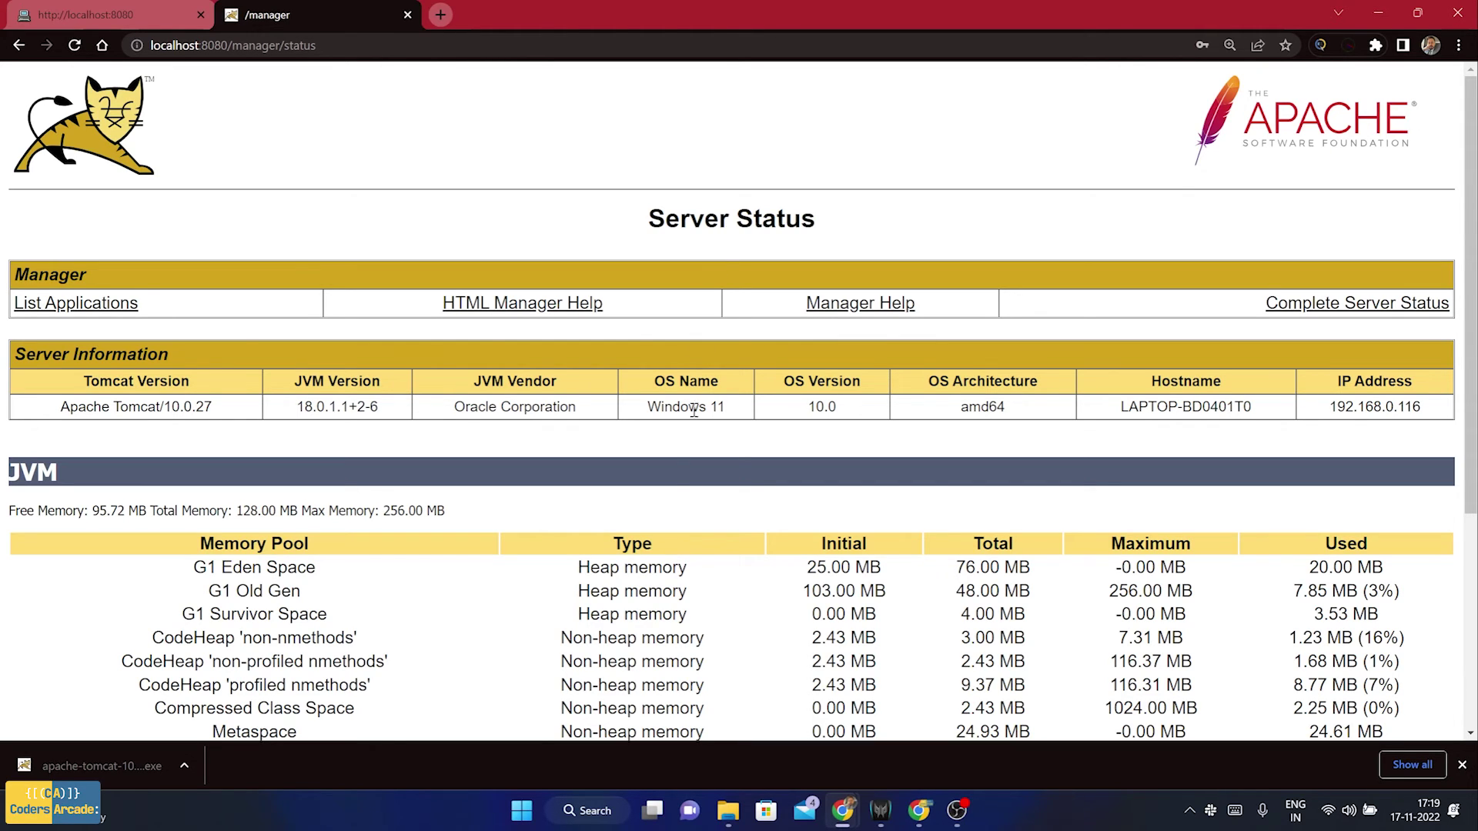
scroll(692, 485, "down", 3)
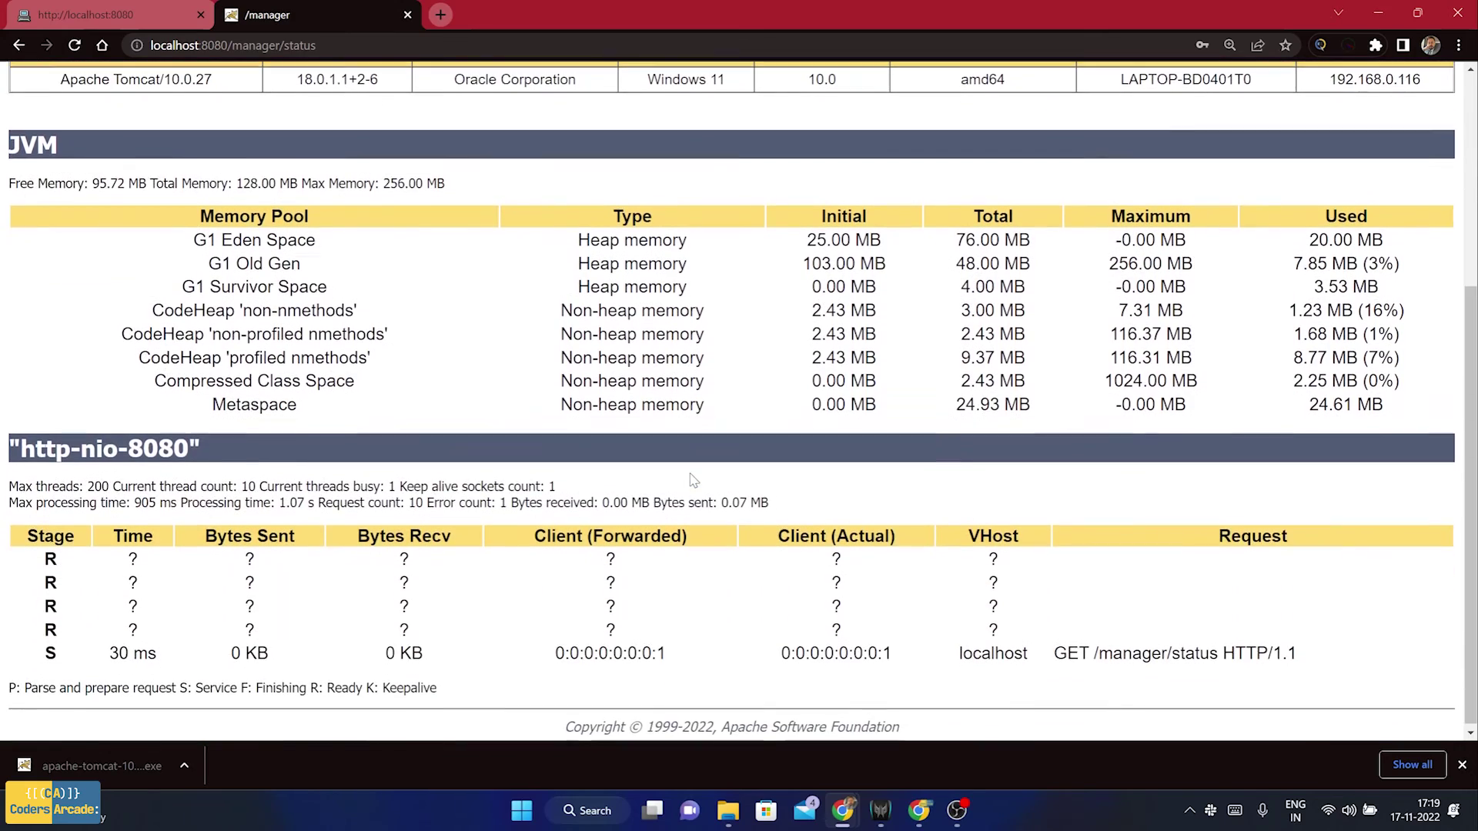
scroll(697, 481, "up", 1)
scroll(696, 481, "up", 2)
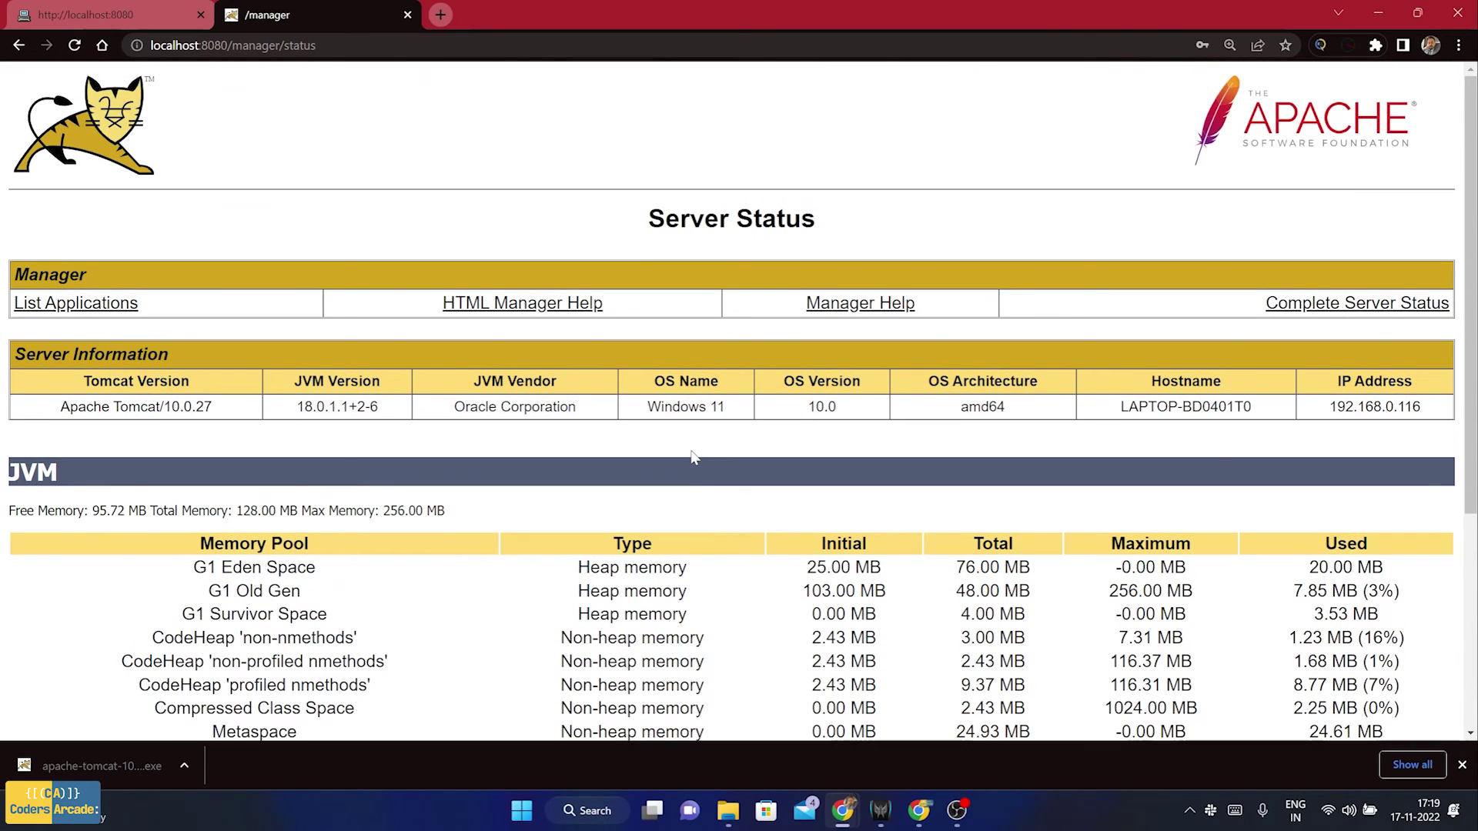